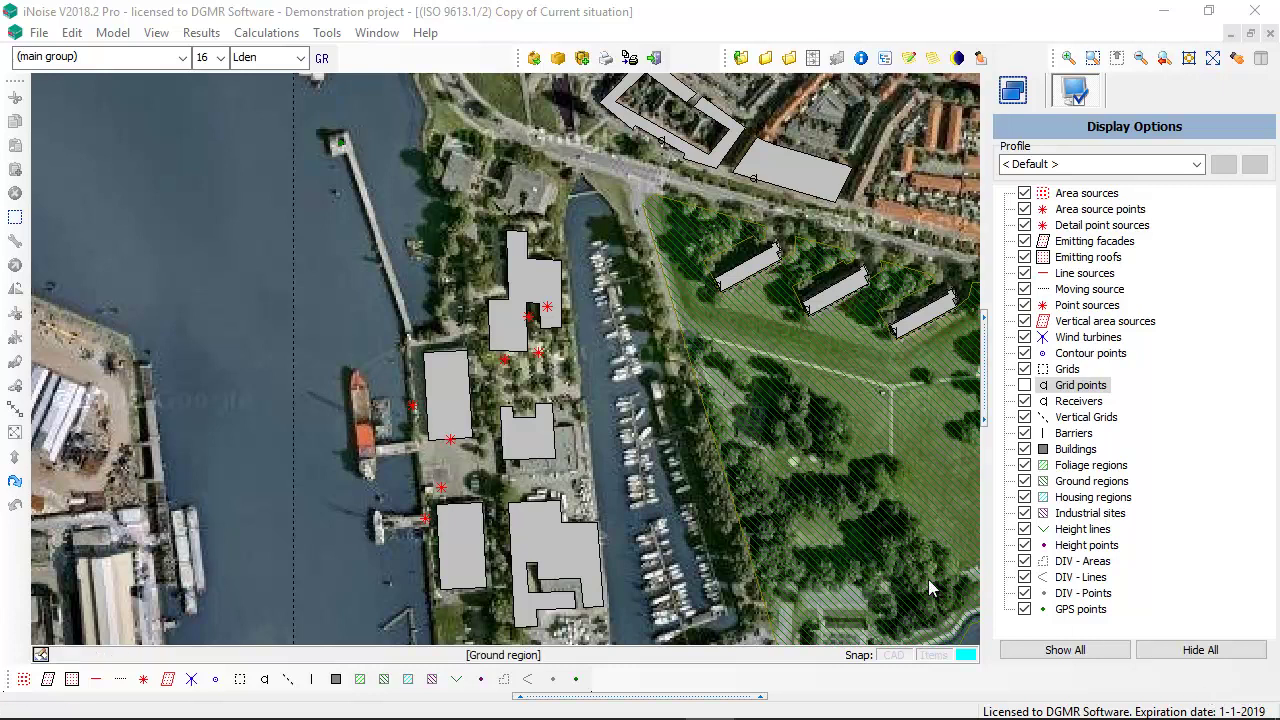
Zoom the map in on the central office buildings beside the canal
scroll(591, 460, "up", 1)
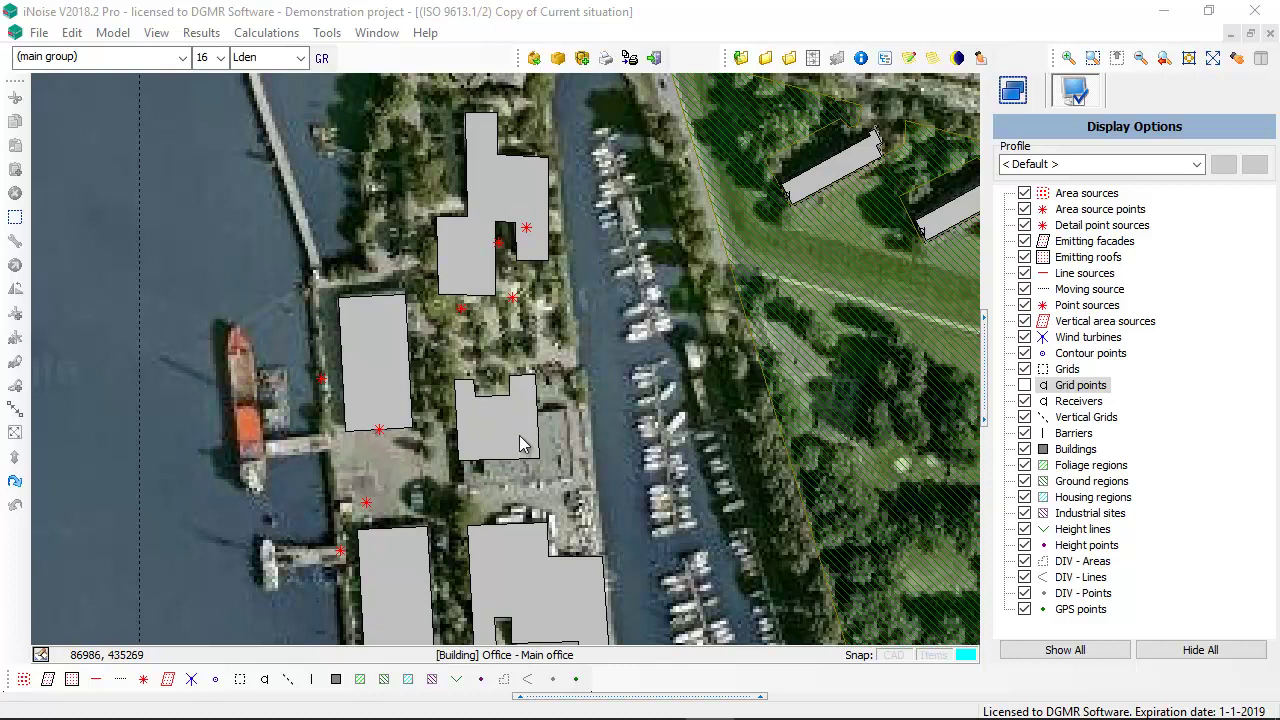
left_click(113, 34)
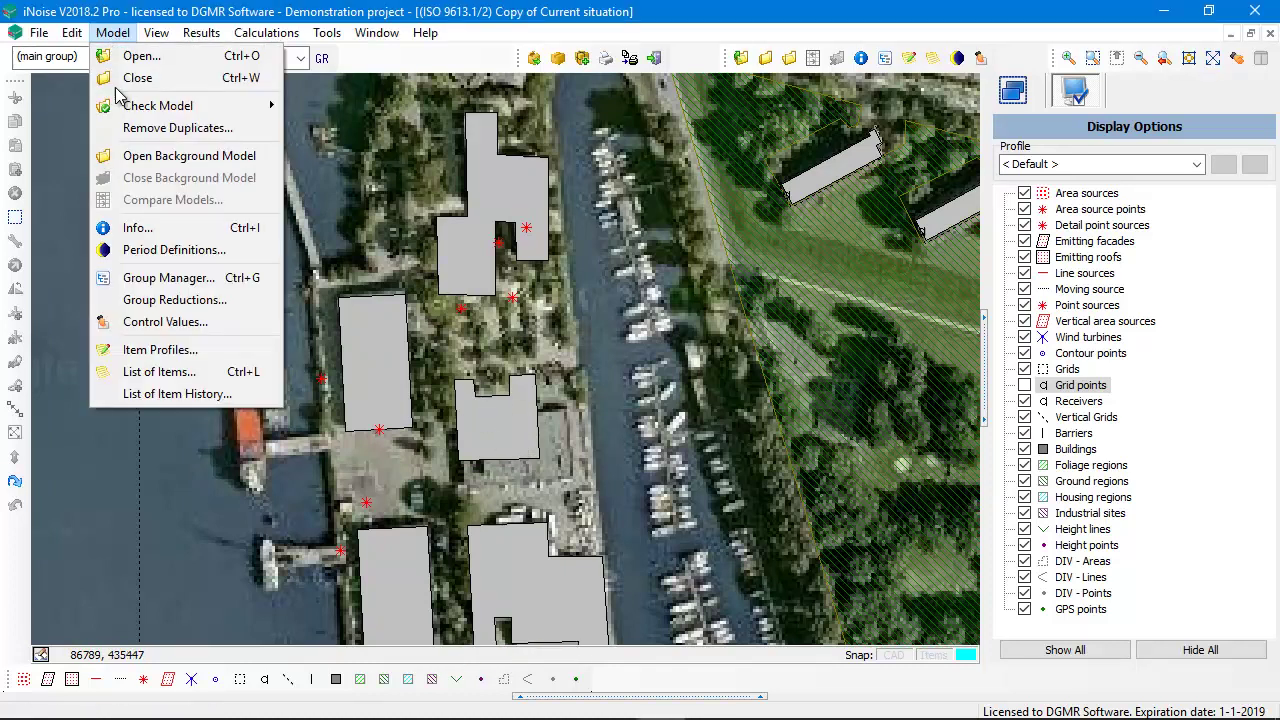
Create a new group named Furniture in the Group Manager
left_click(168, 278)
left_click(362, 568)
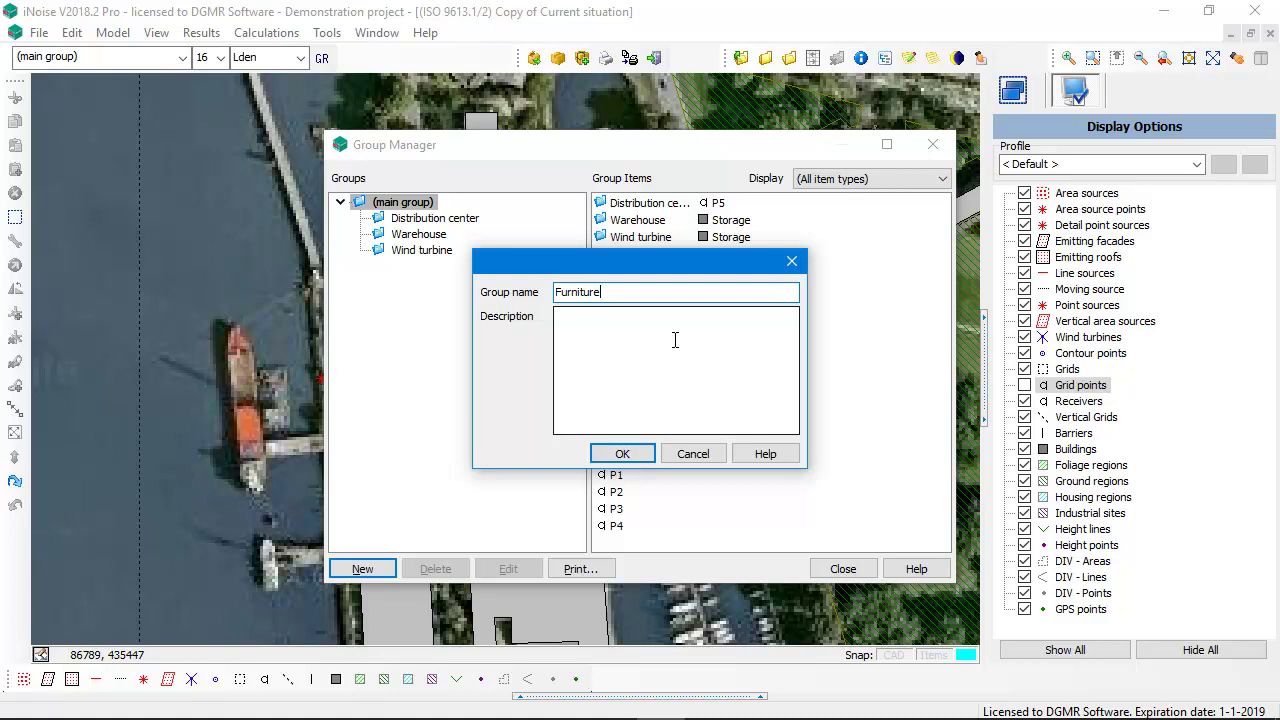
left_click(618, 453)
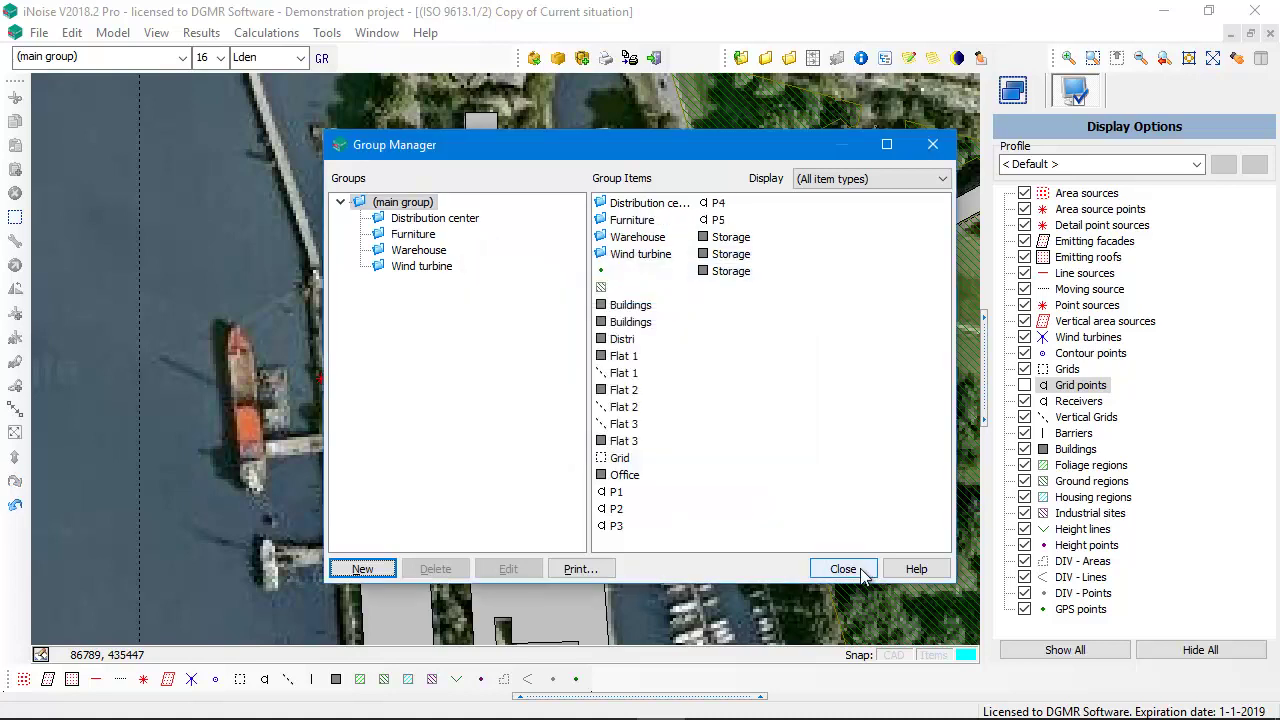
left_click(852, 568)
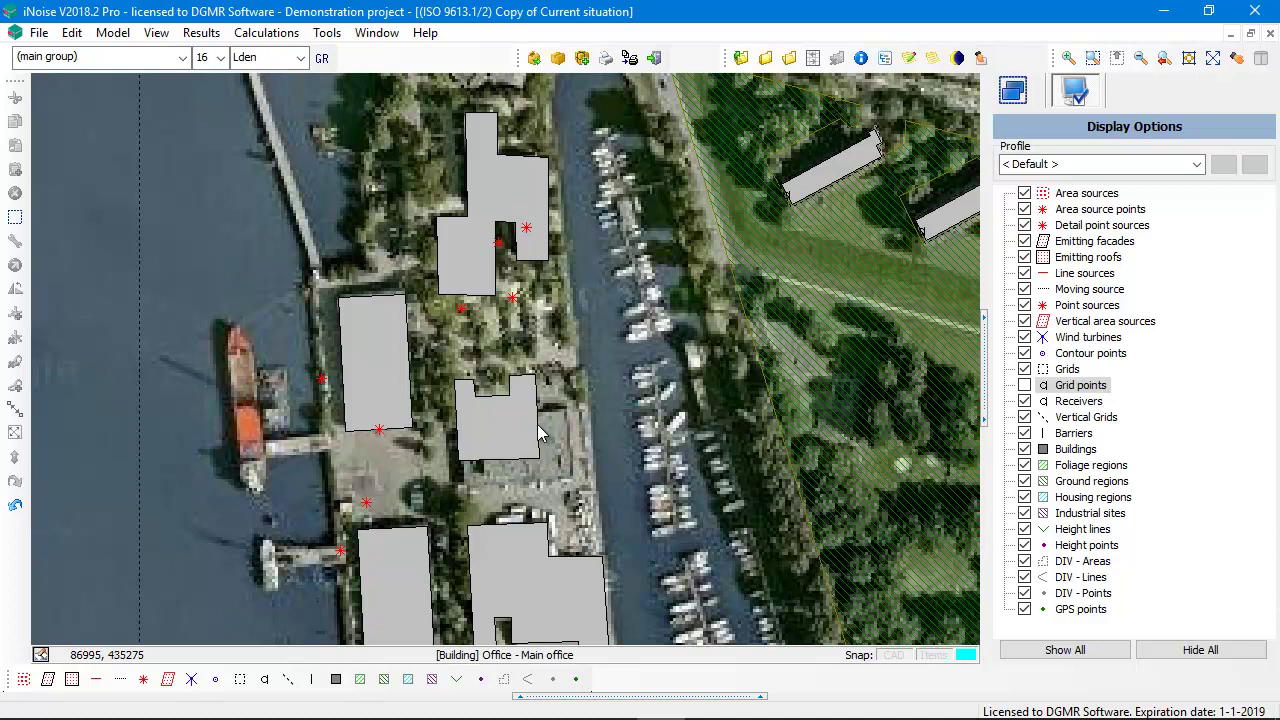
Inspect the Main office building's 5.00 m relative height, leaving its properties unchanged
scroll(533, 425, "up", 2)
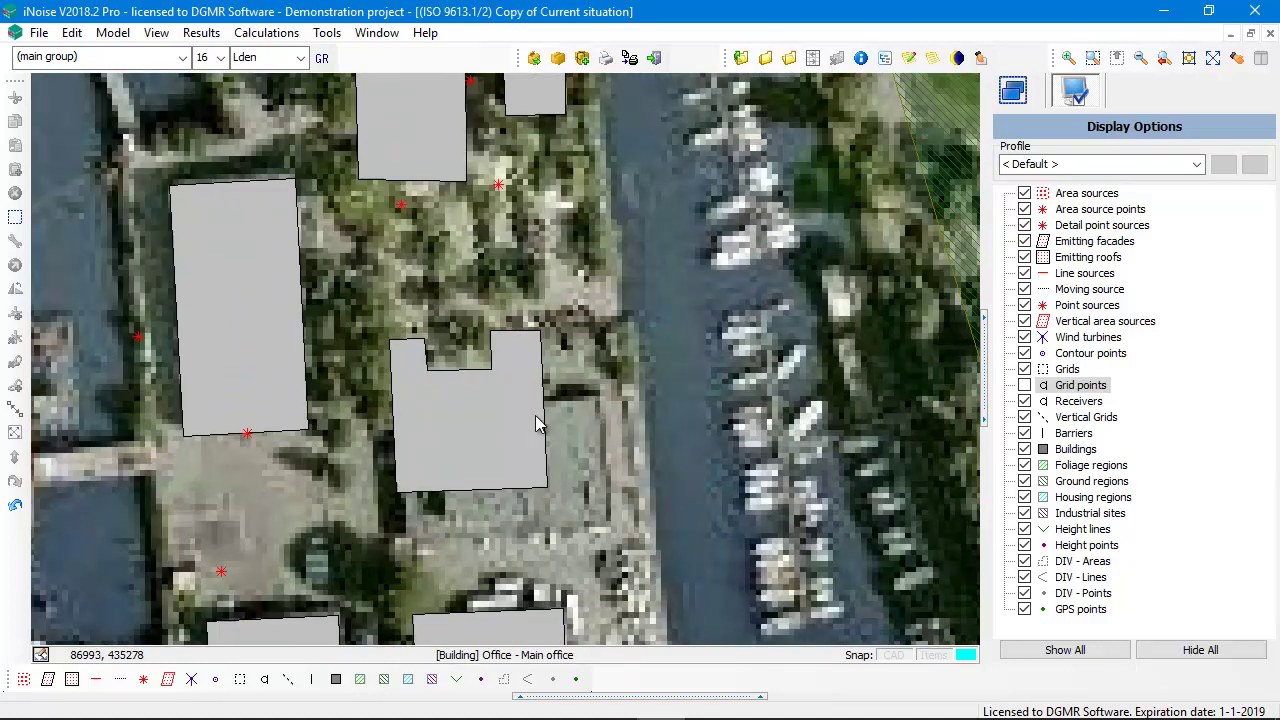
double_click(542, 403)
left_click(510, 262)
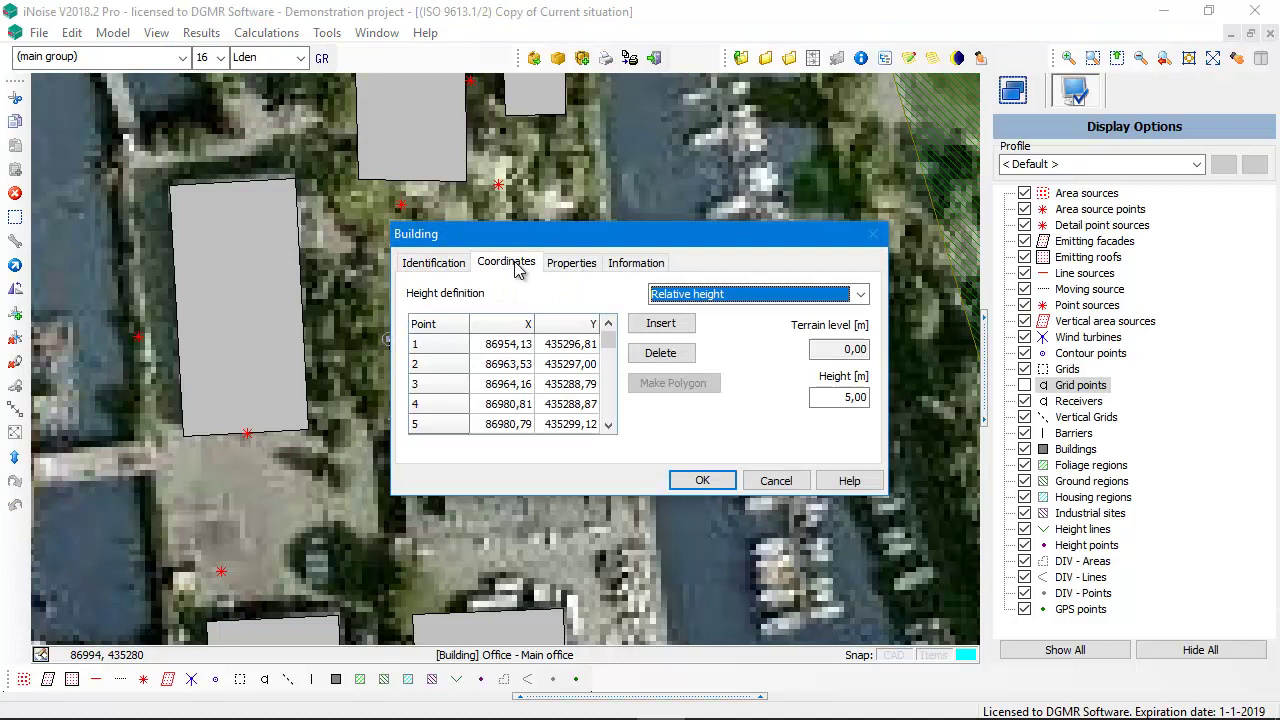
left_click(839, 397)
left_click(800, 478)
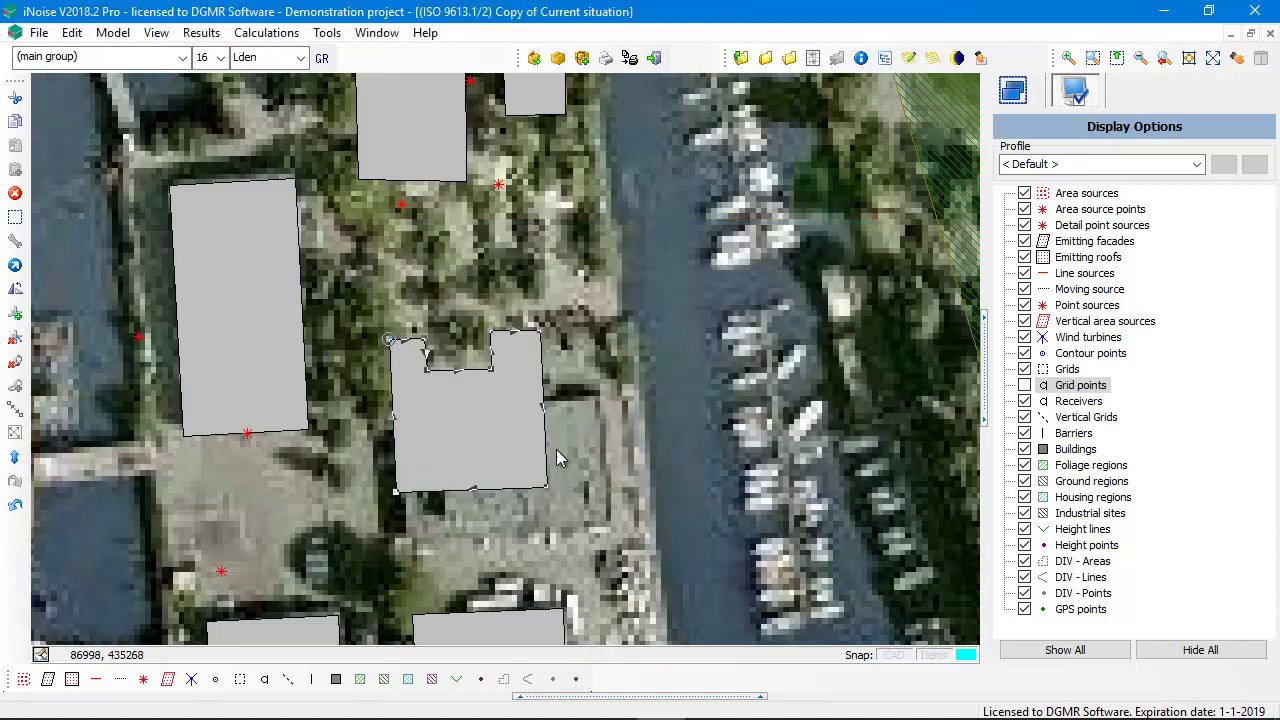
left_click(558, 453)
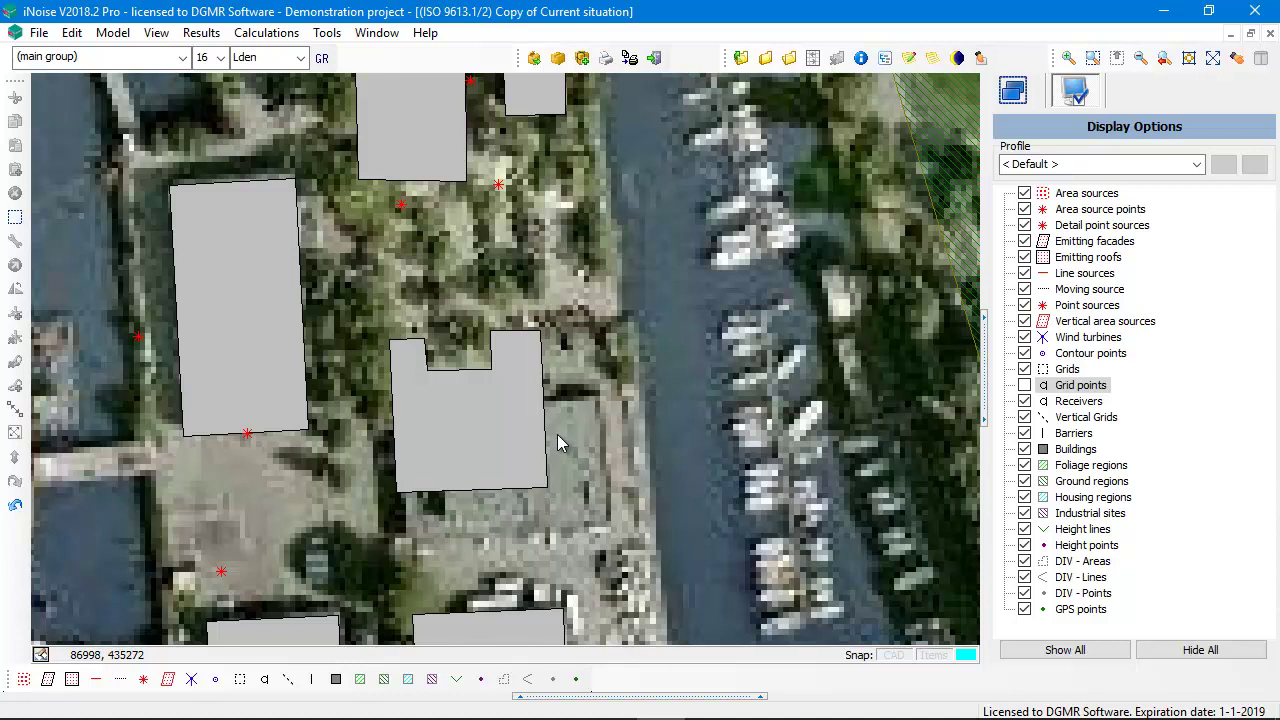
Draw an emitting facade between the office's two east corners, snapping to items within 0,10 m
left_click(48, 680)
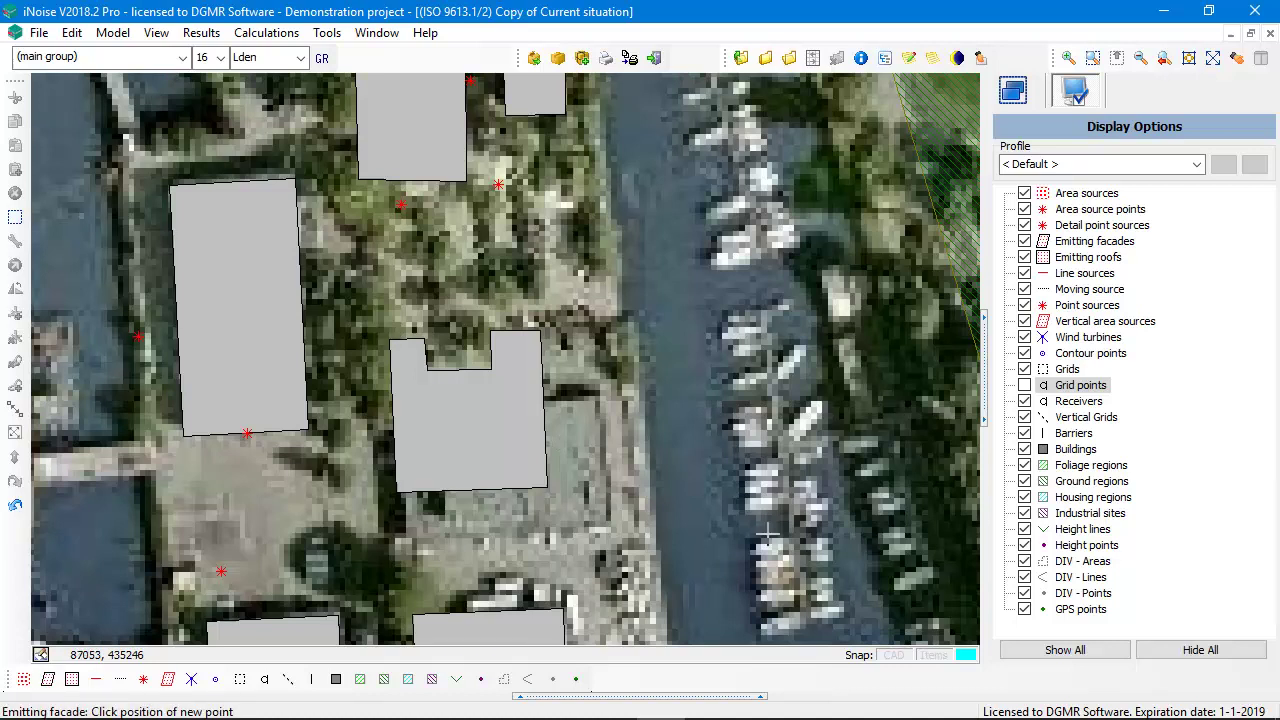
left_click(936, 656)
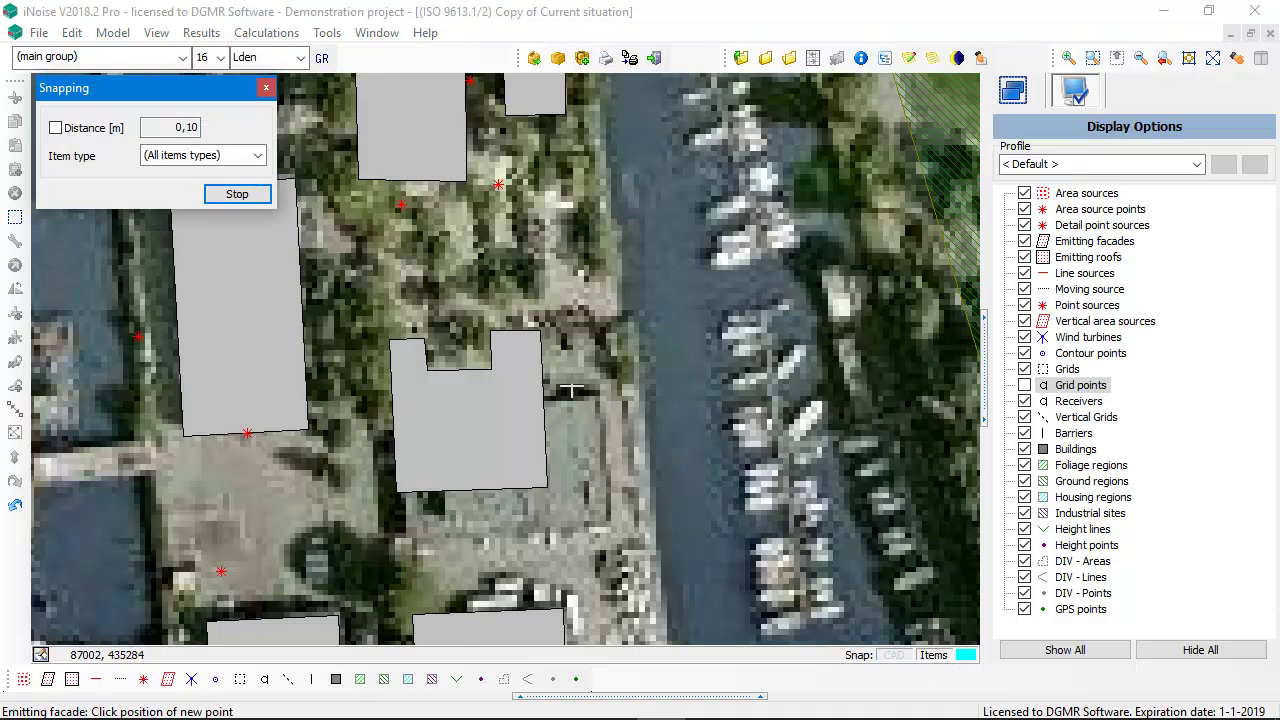
left_click(58, 132)
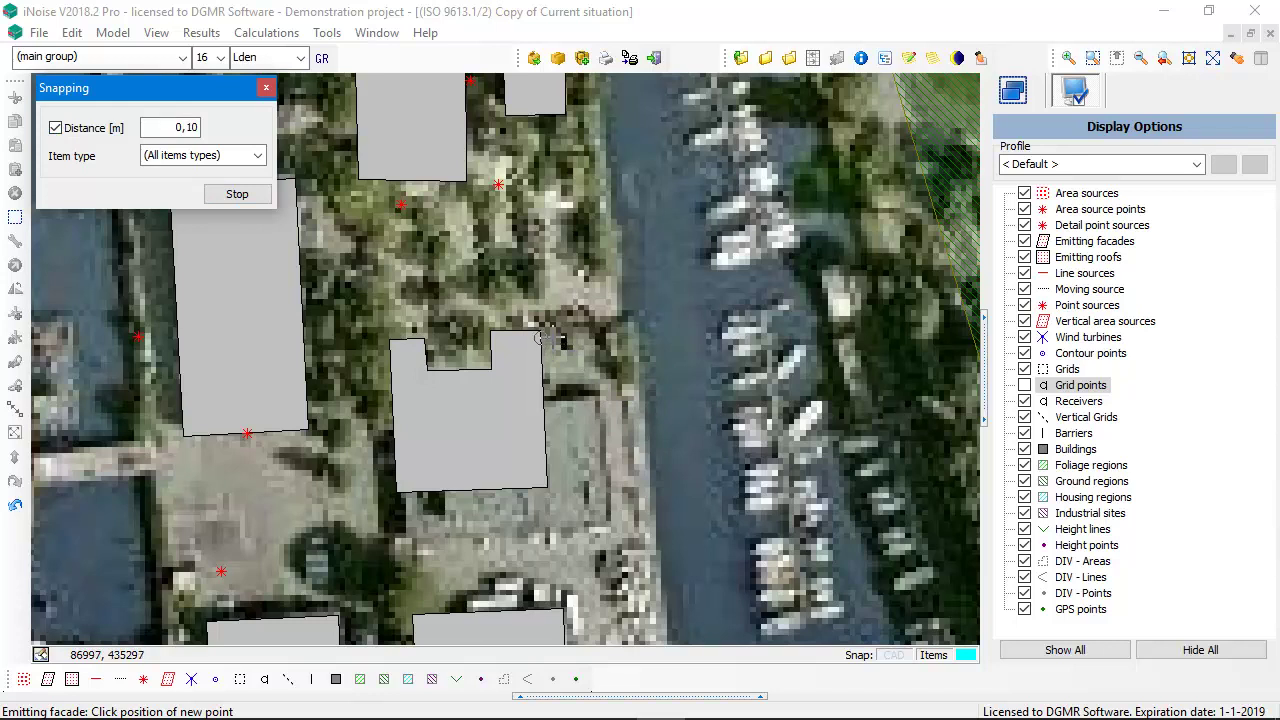
left_click(546, 339)
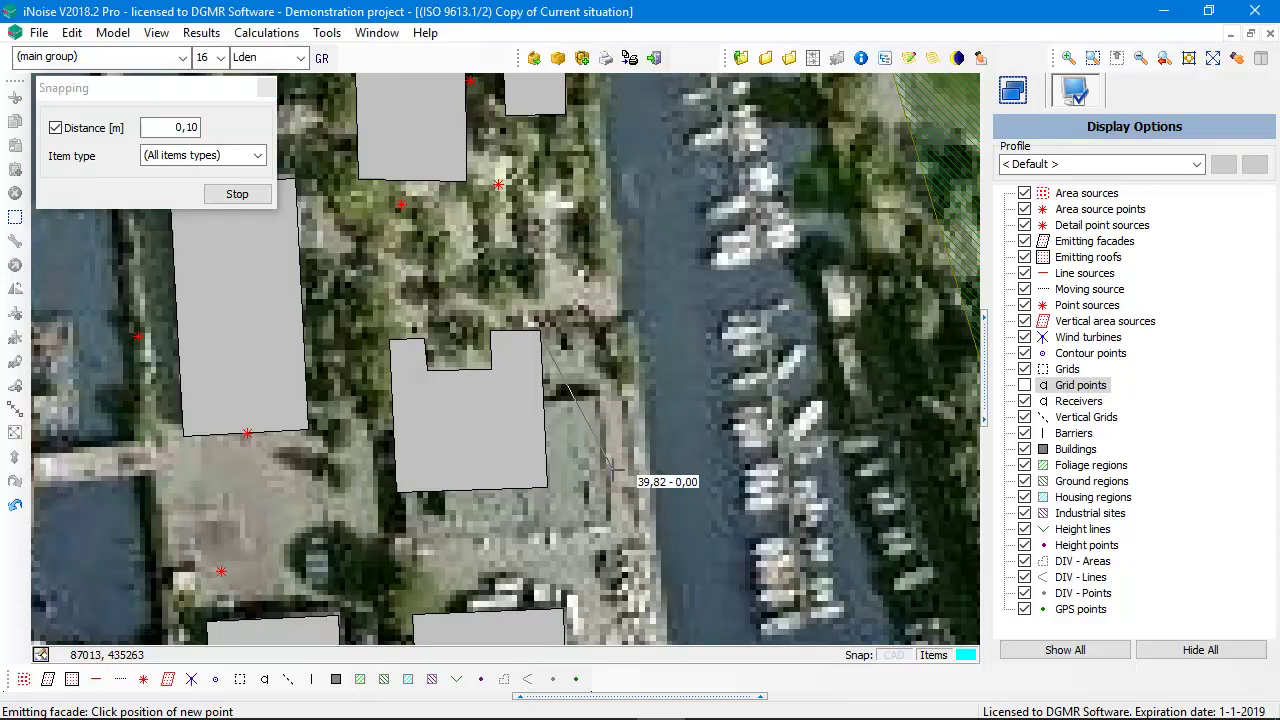
double_click(553, 484)
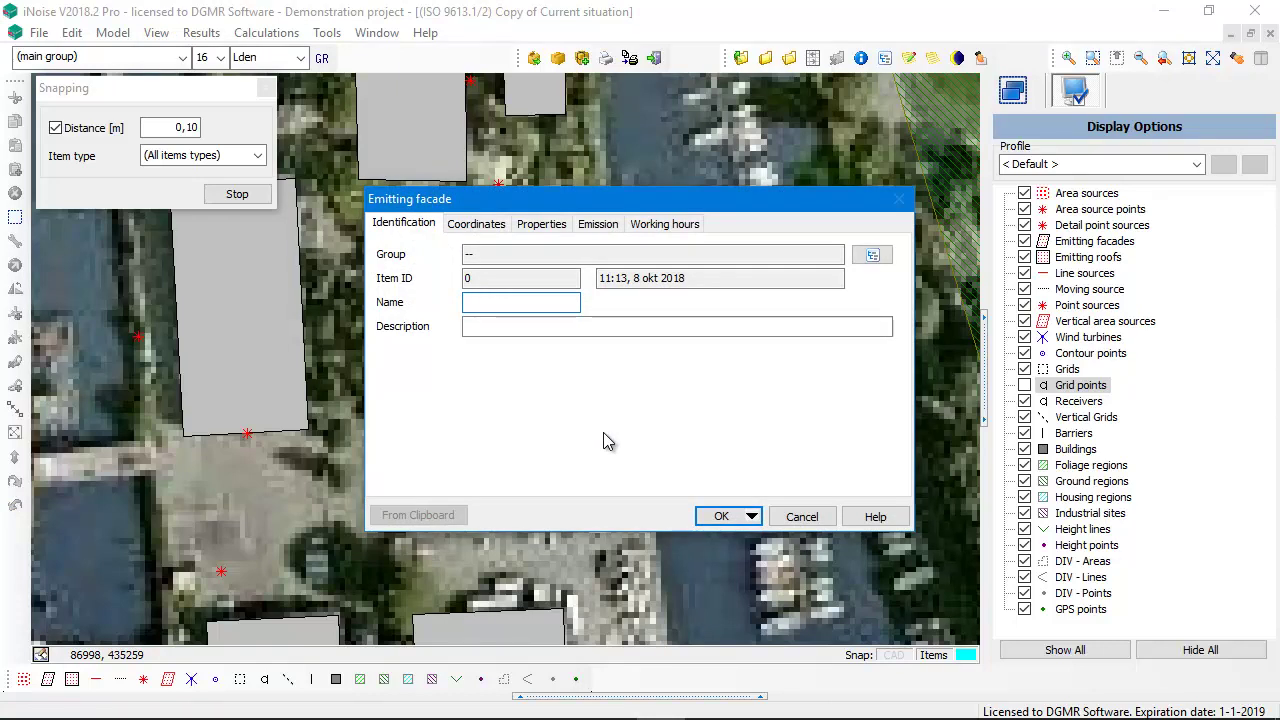
Edit the facade height and confirm it spans 38.73 m with 7 sources
left_click(495, 225)
double_click(769, 313)
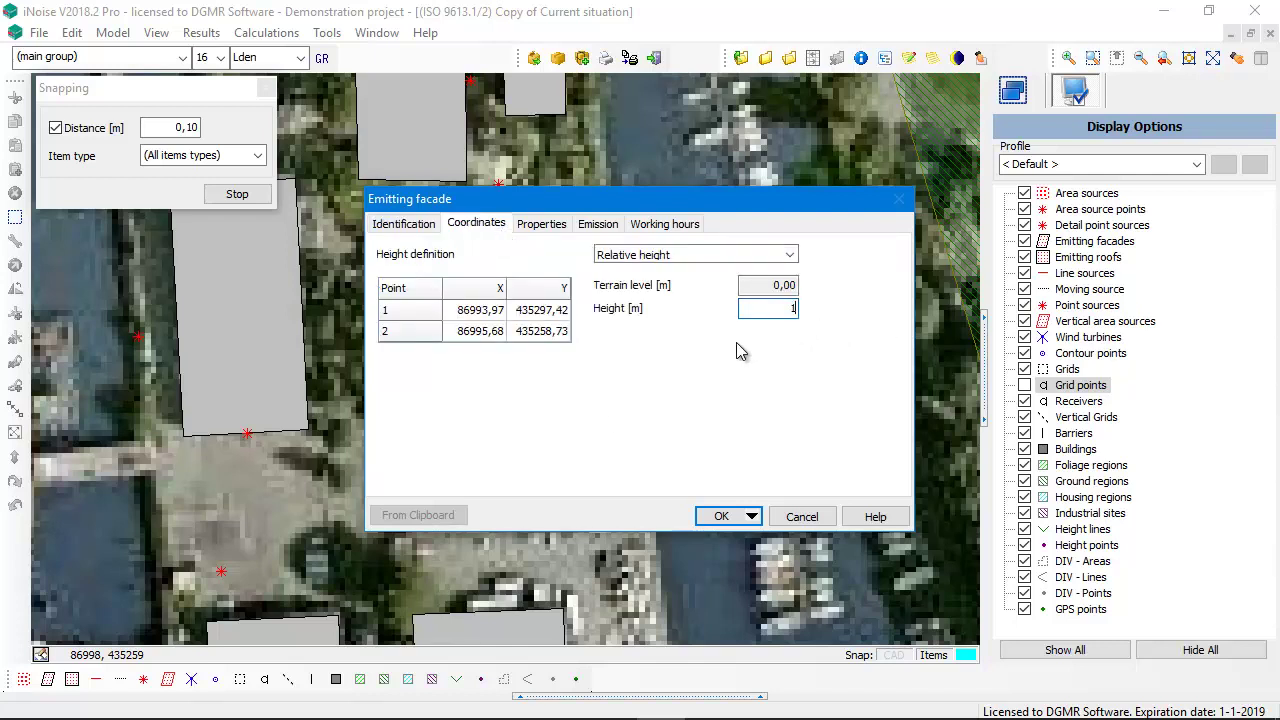
left_click(541, 224)
left_click(571, 279)
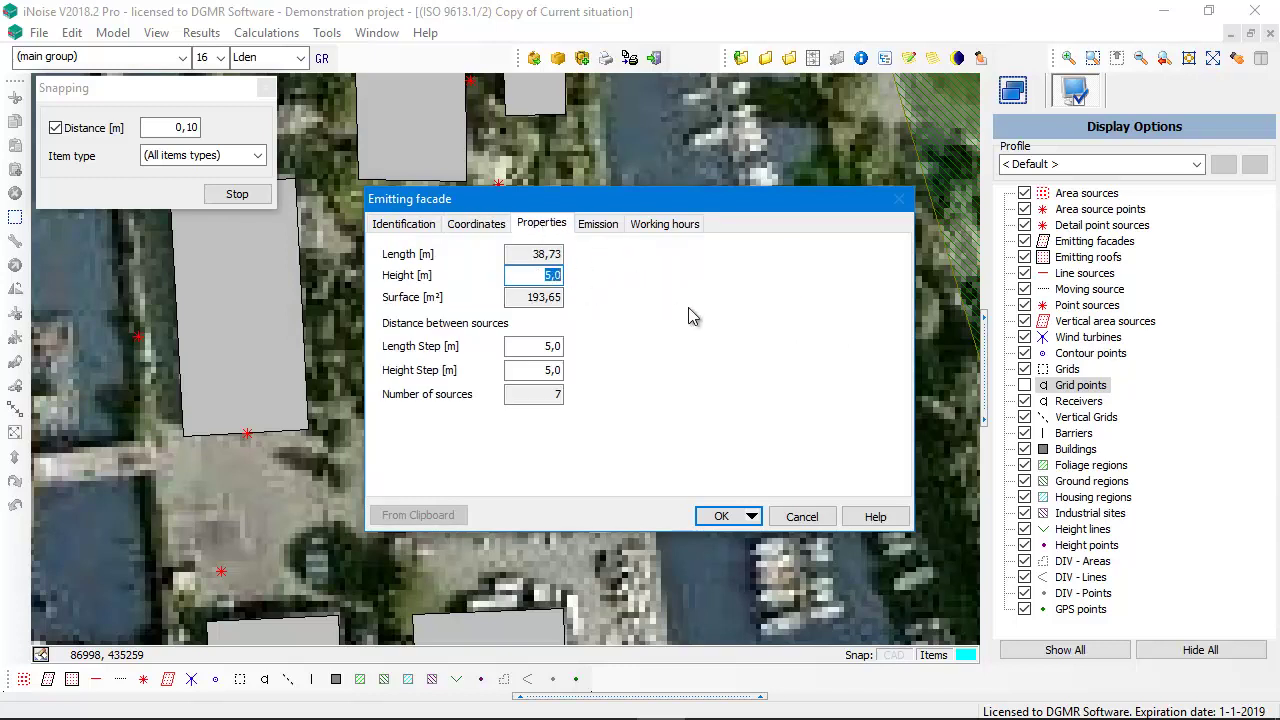
left_click(599, 226)
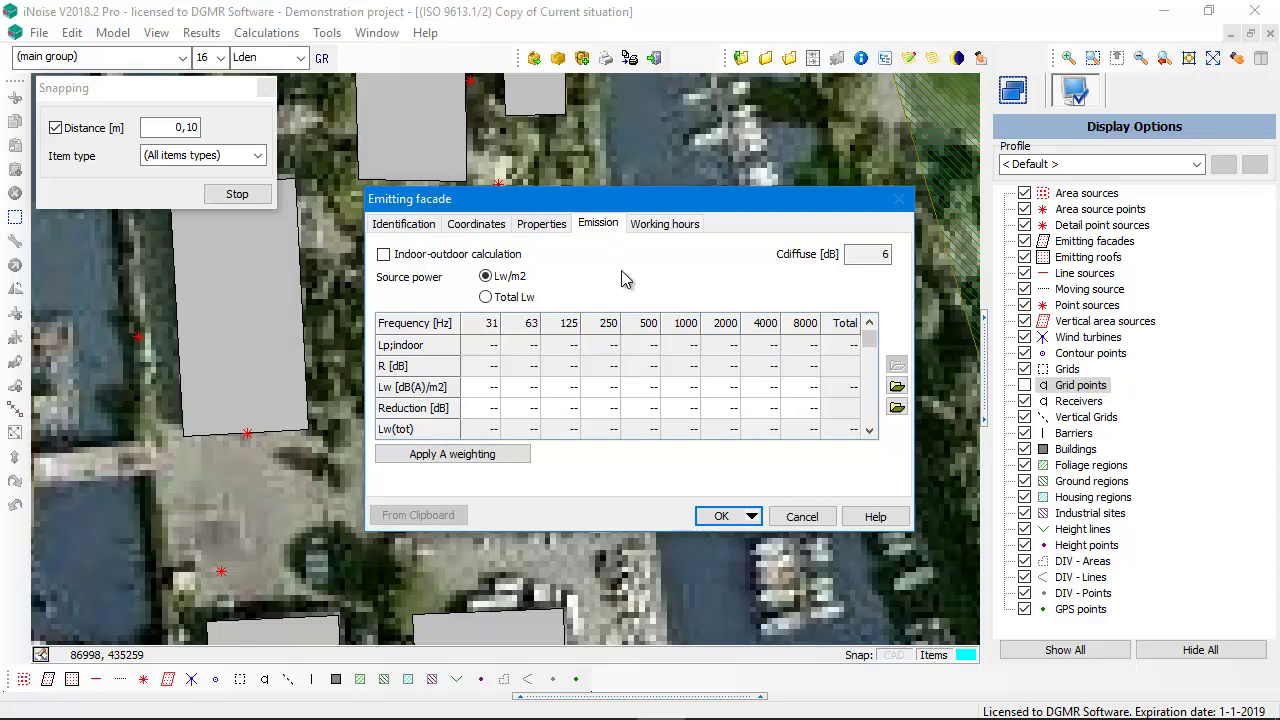
Enable indoor-outdoor calculation with 99 dB in every Lp;indoor band, then A-weight it
left_click(385, 255)
left_click(493, 350)
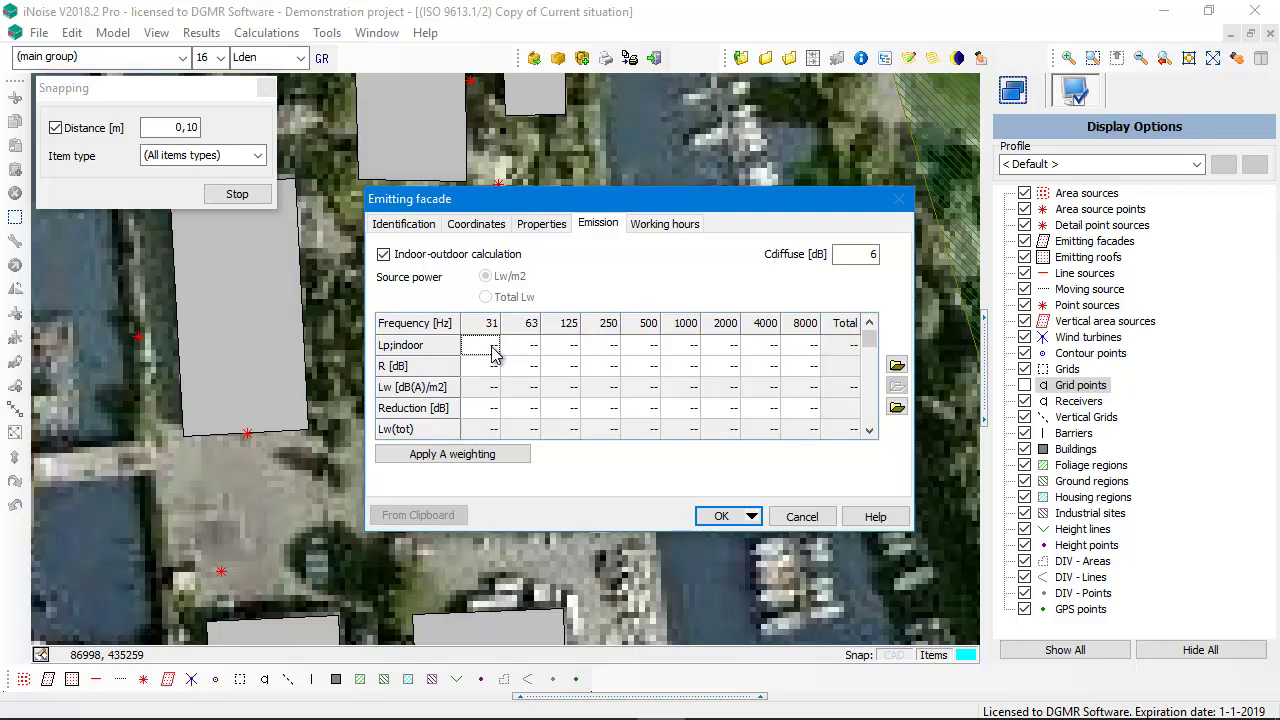
left_click(493, 350)
type("99\t99\t99\t99\t99\t9")
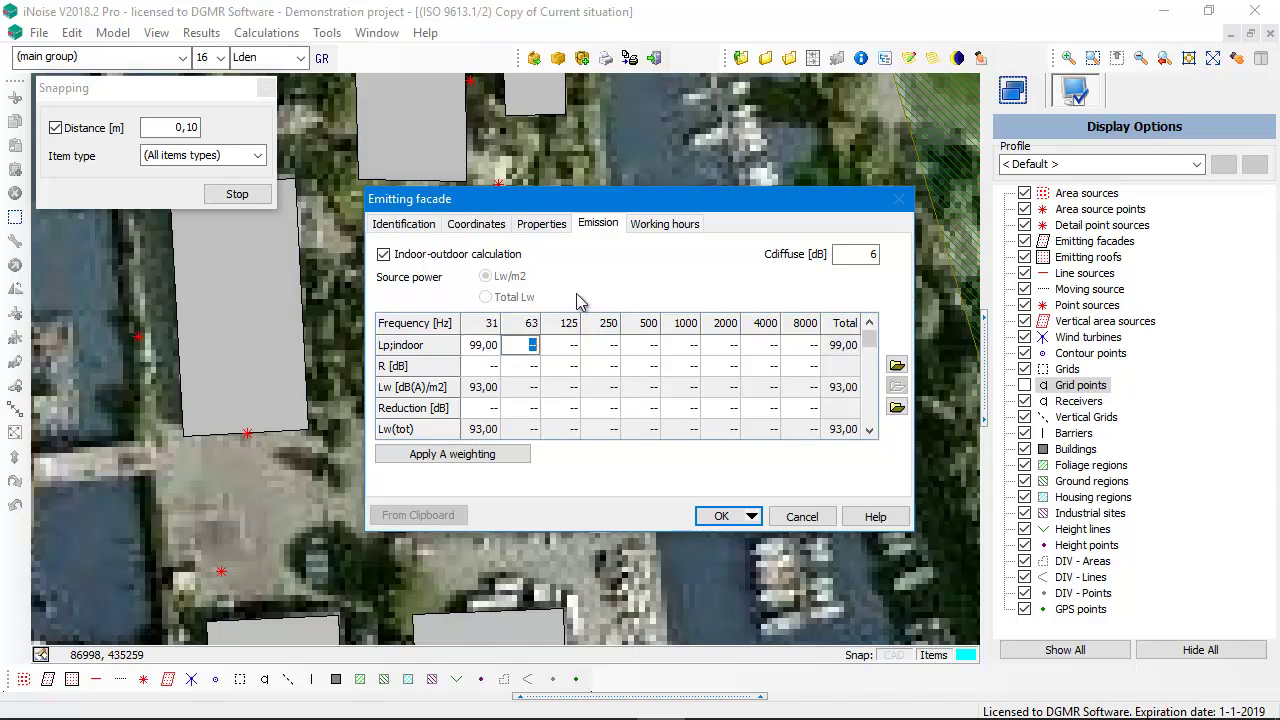
type("9\t99\t99\t99")
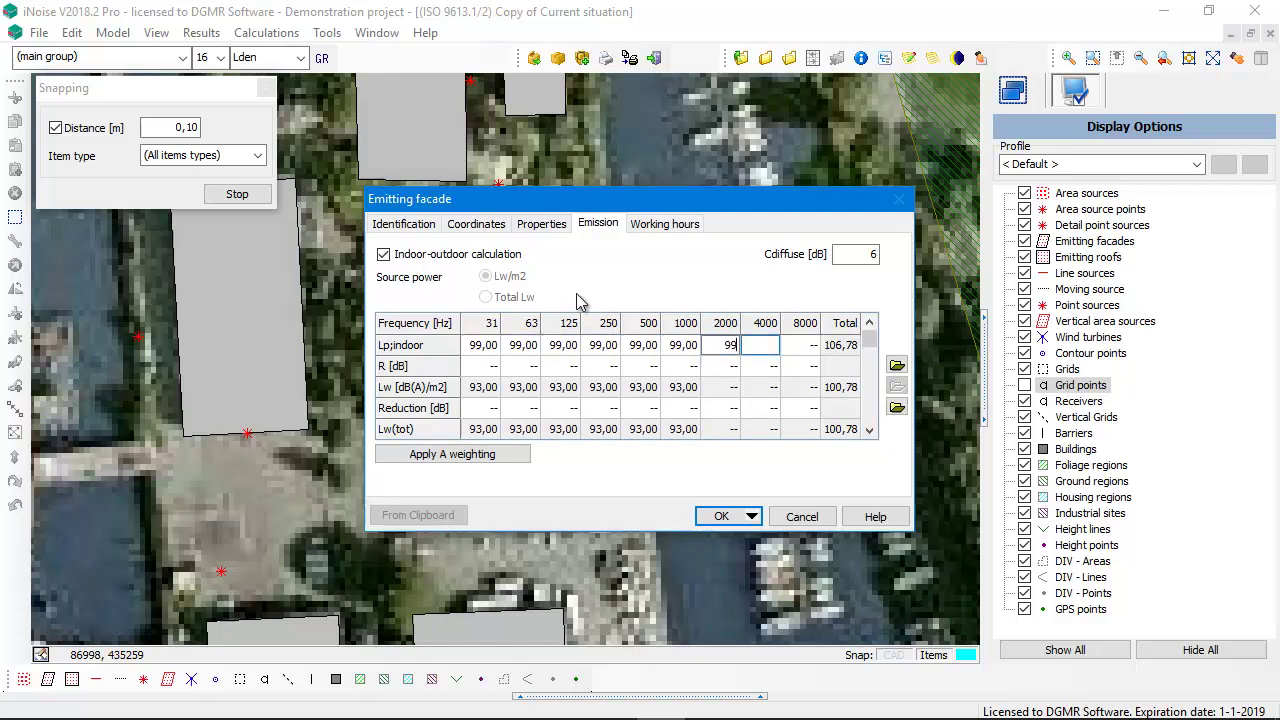
left_click(527, 452)
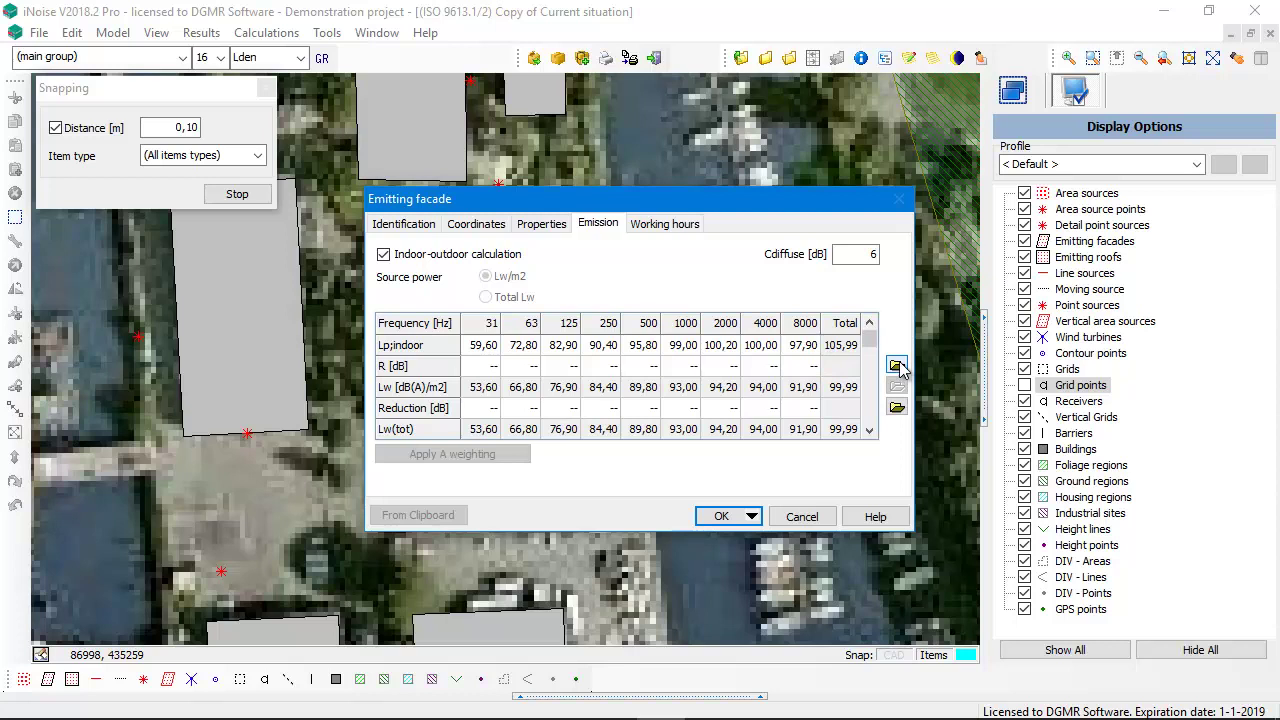
Load 'Glass: 20 mm single pane' as the facade's sound reduction and save the facade
left_click(897, 367)
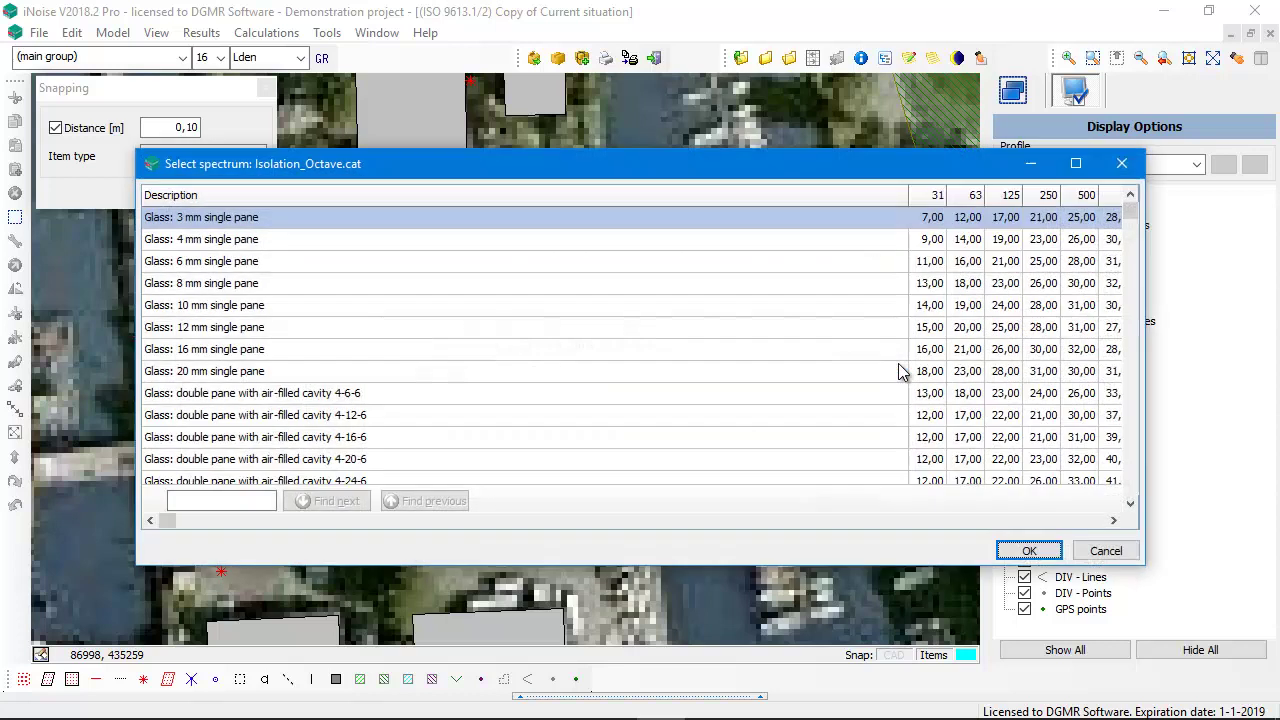
left_click(299, 374)
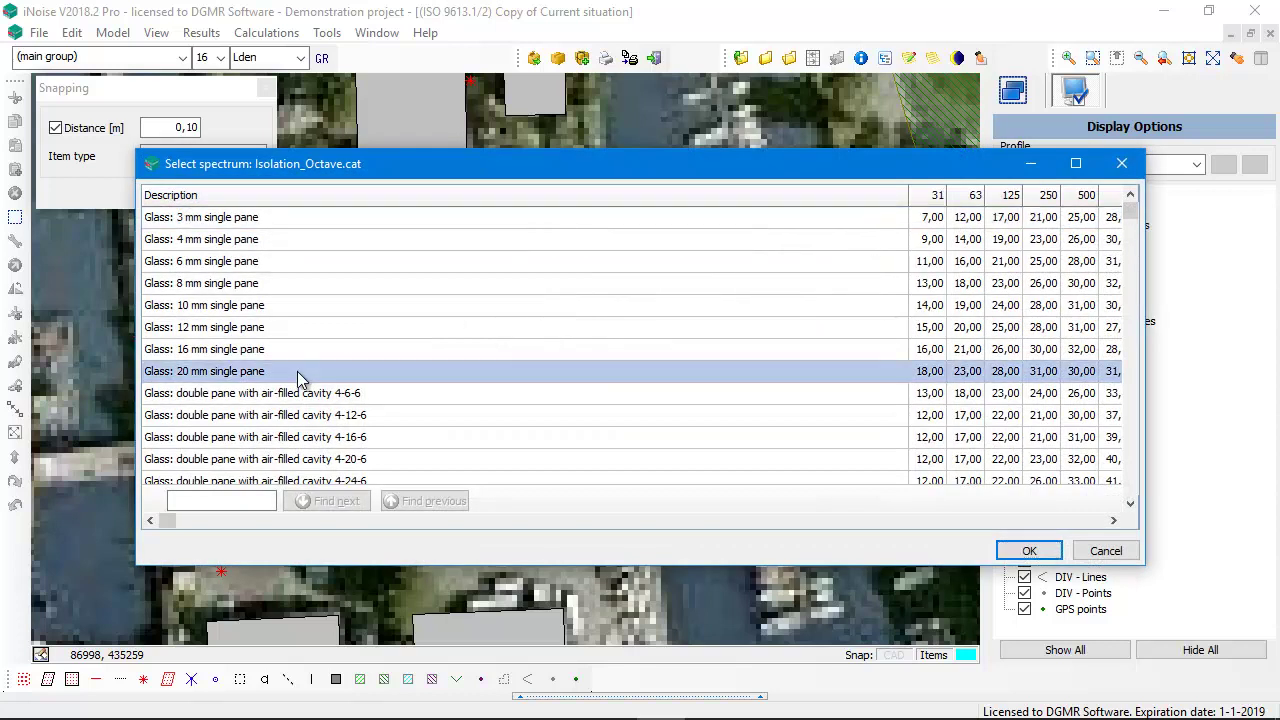
left_click(1030, 553)
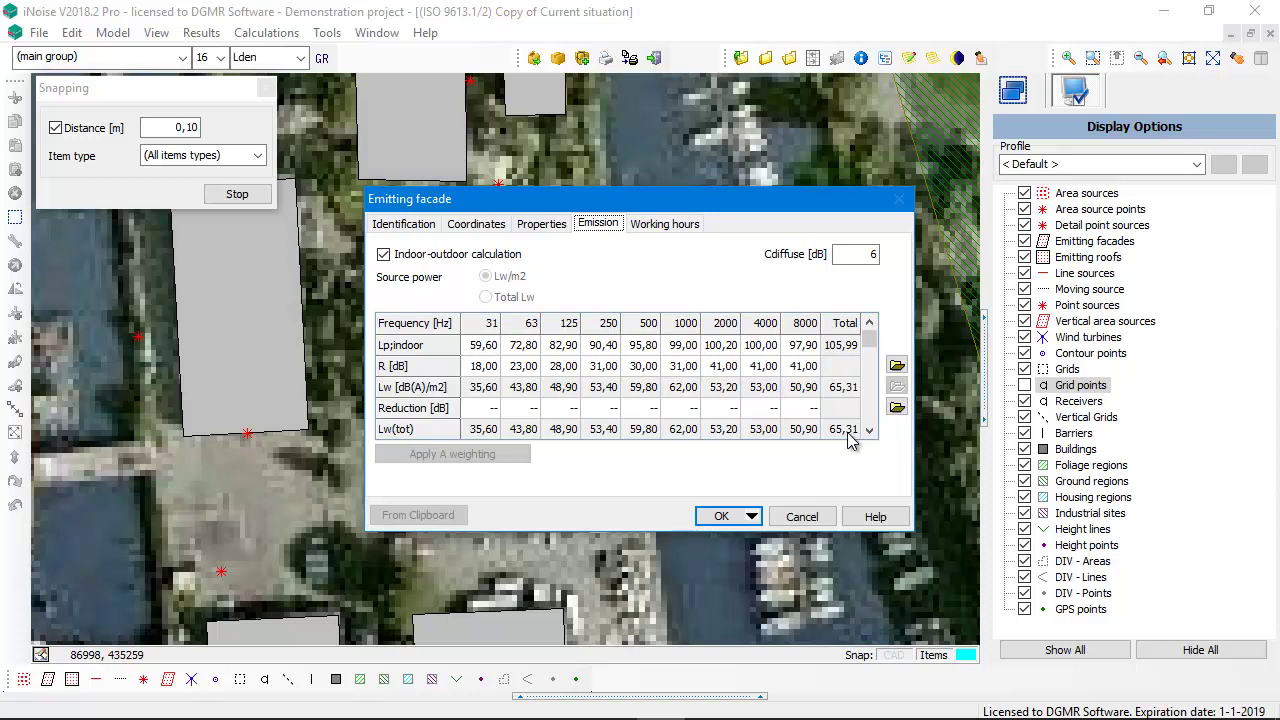
left_click(721, 517)
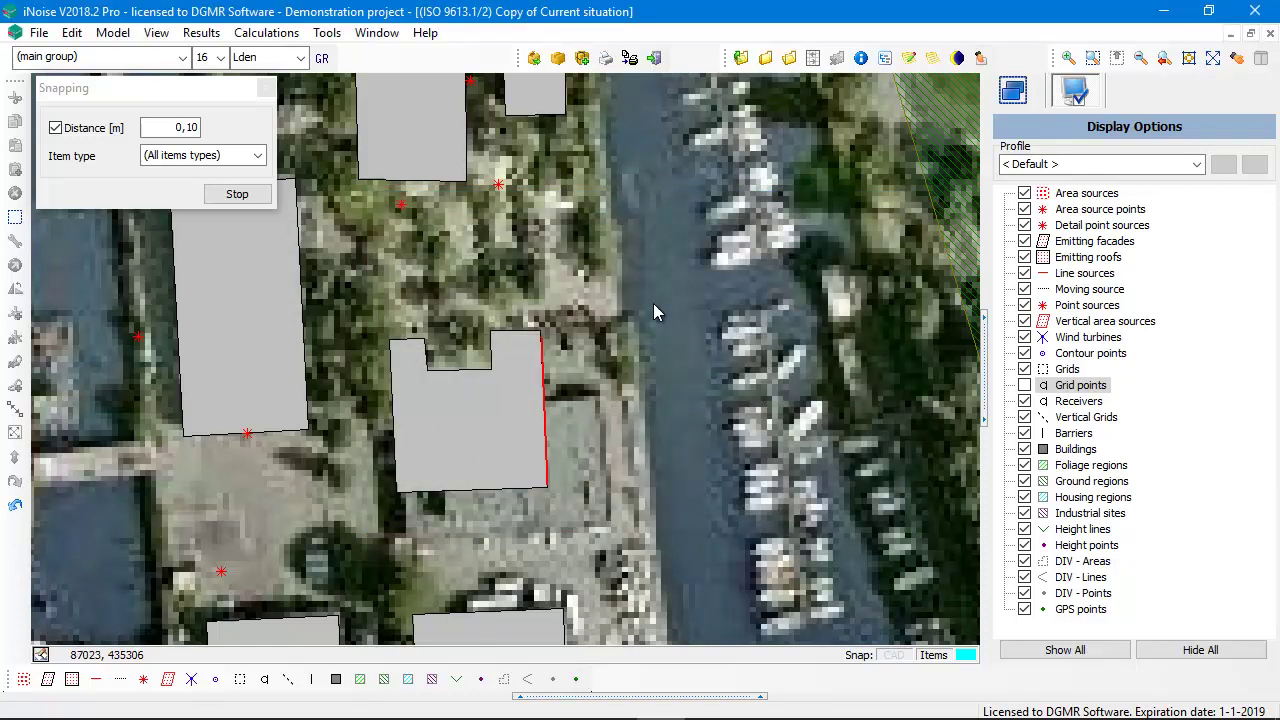
Open the Start Calculation dialog and cancel it without calculating
left_click(265, 33)
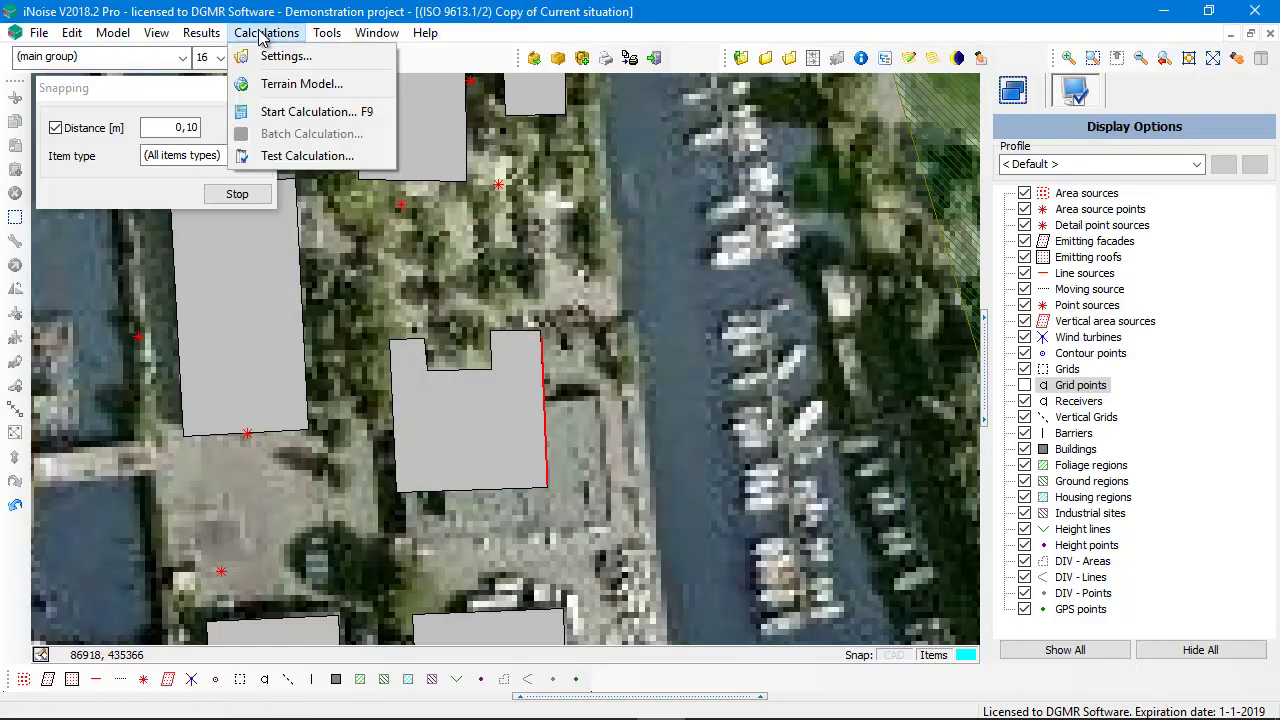
left_click(278, 113)
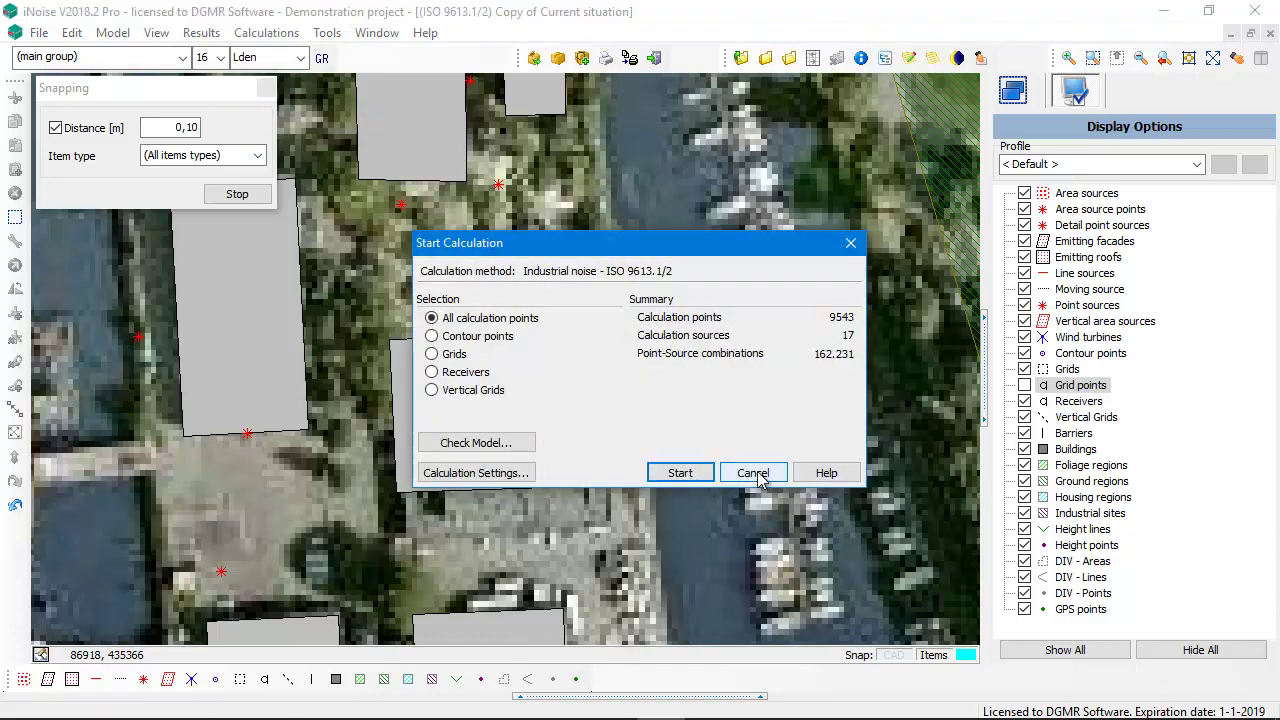
left_click(753, 473)
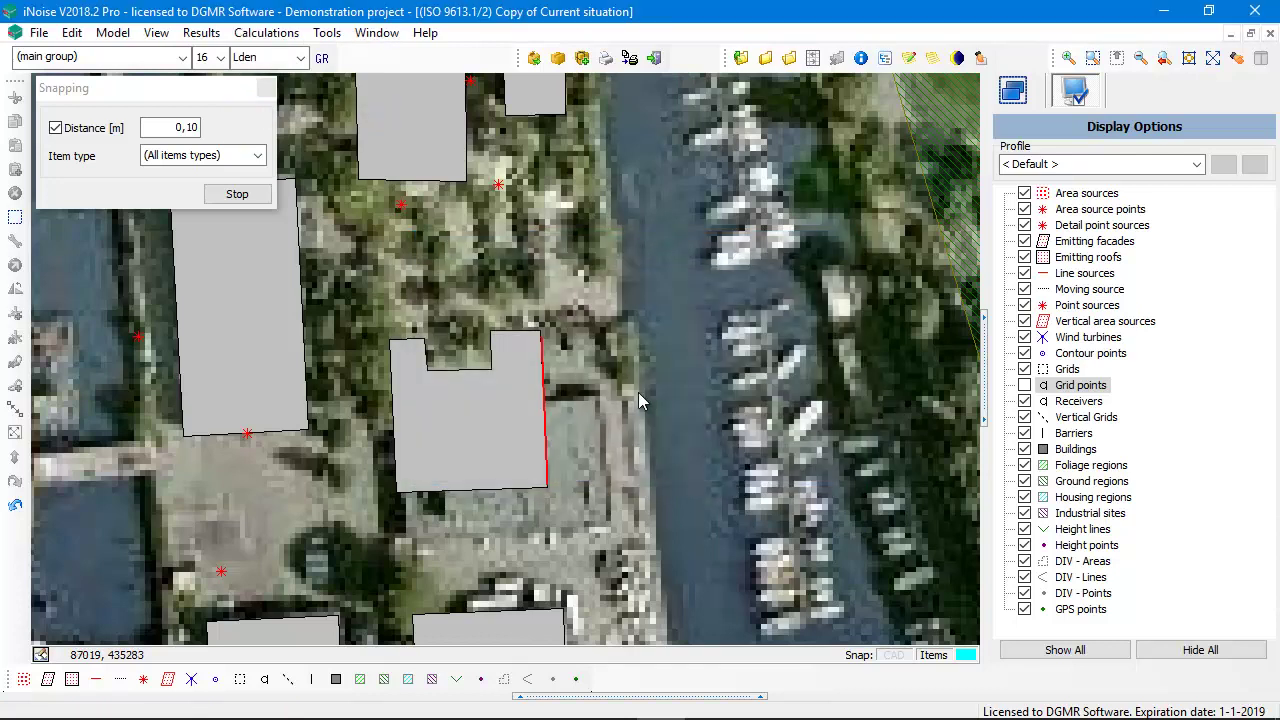
Drag the unnamed emitting facade into the Furniture group and verify the group's contents
left_click(125, 36)
left_click(178, 280)
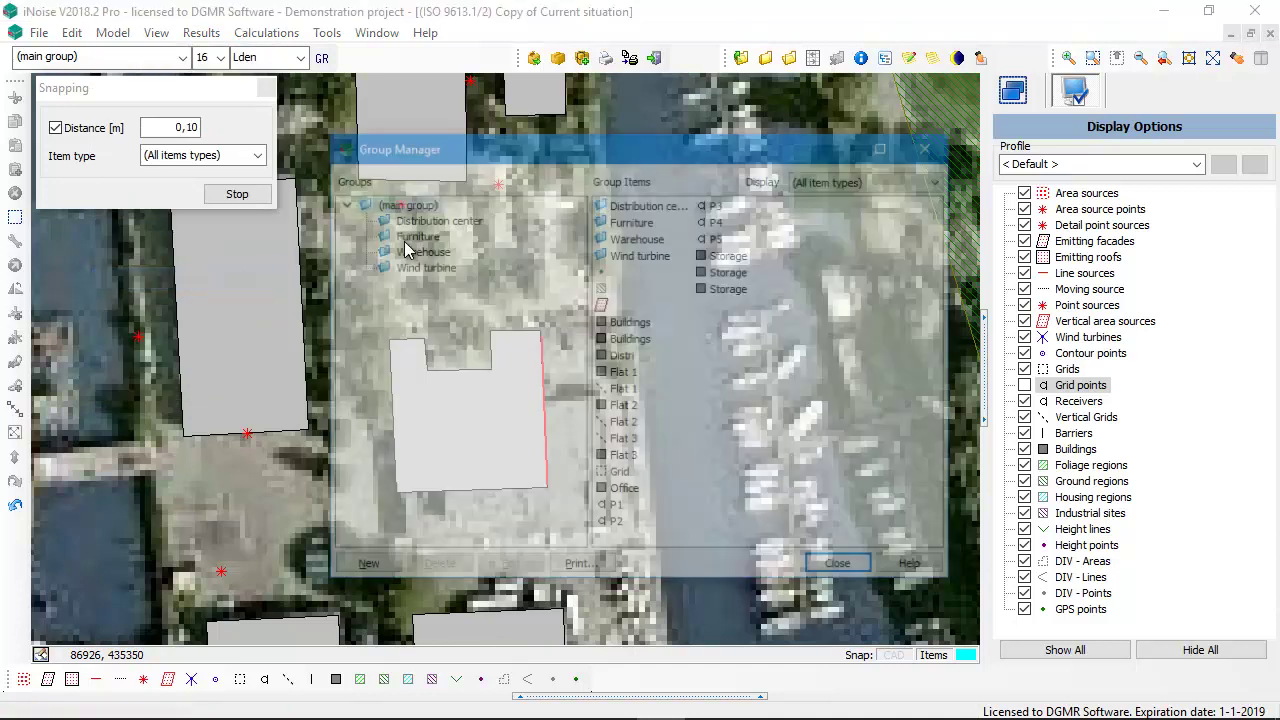
left_click(624, 310)
left_click_drag(628, 313, 419, 243)
left_click(419, 243)
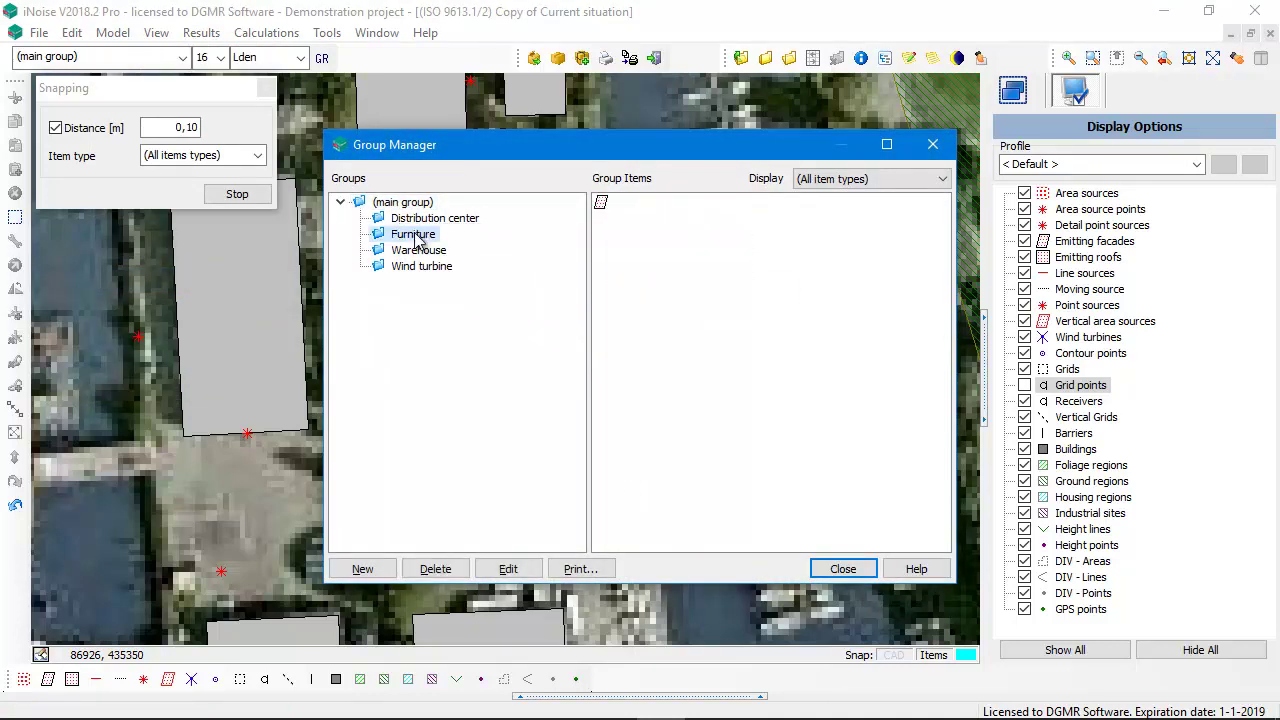
left_click(872, 568)
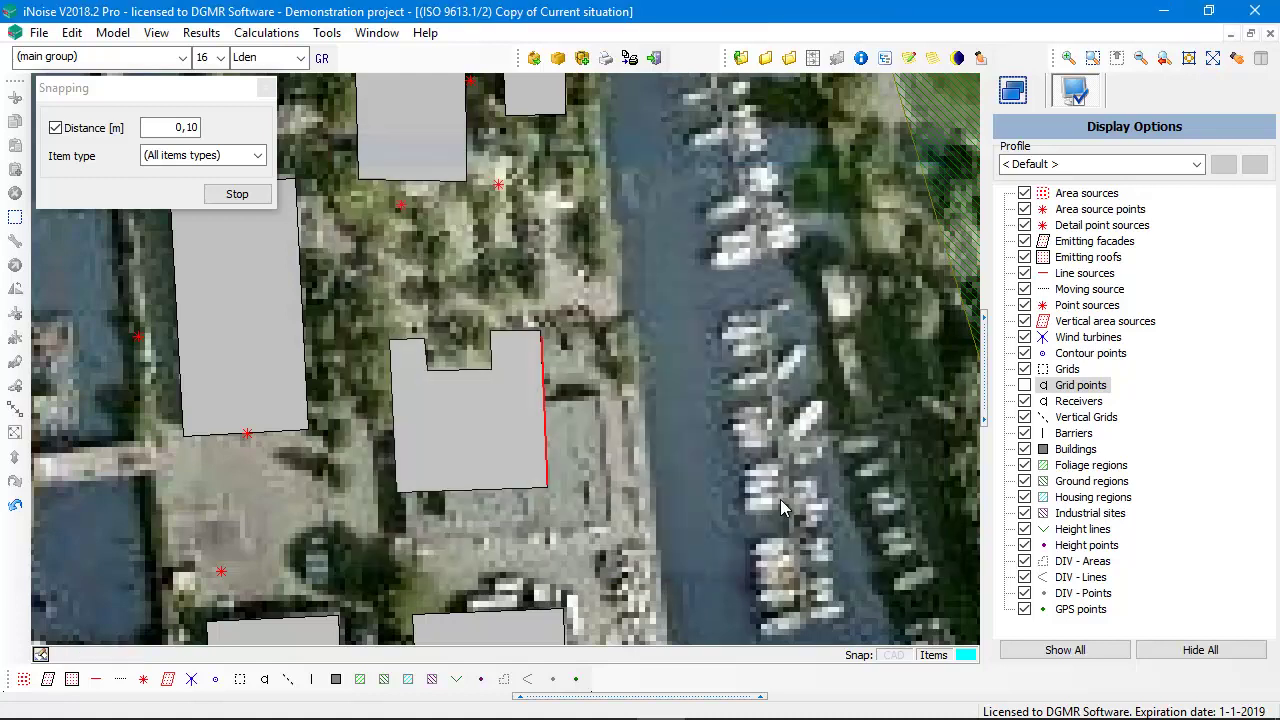
left_click(267, 33)
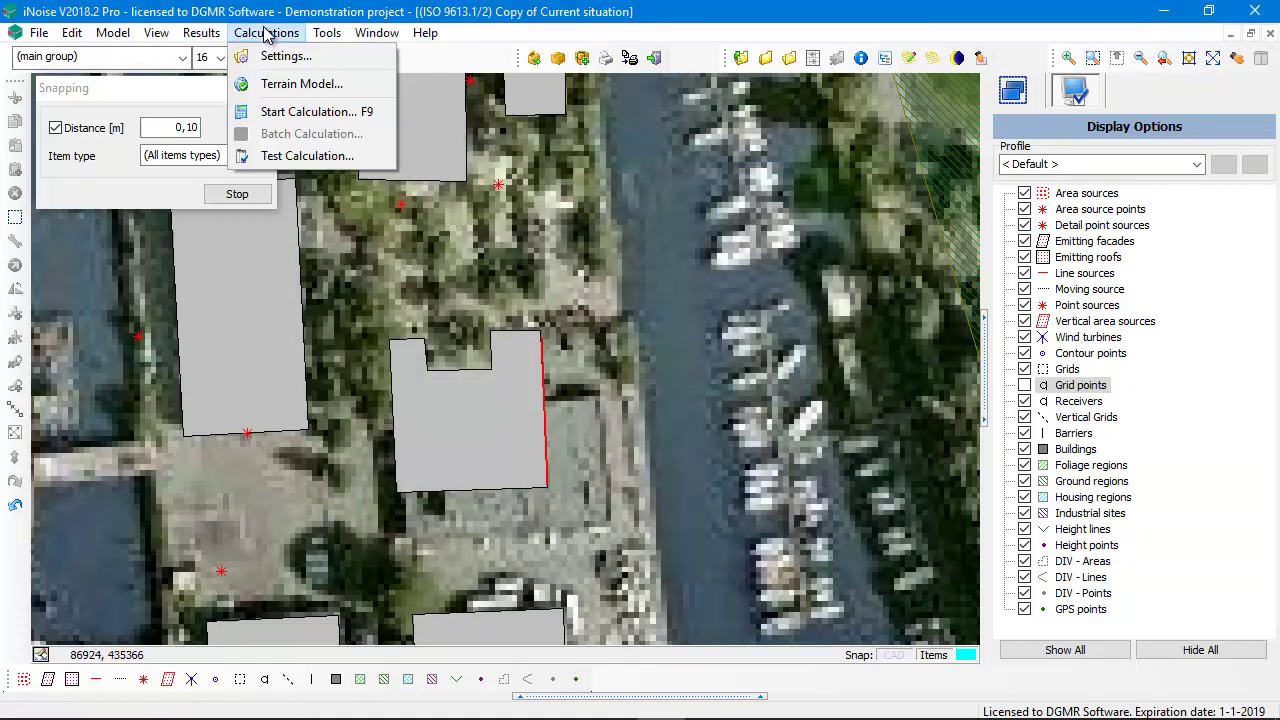
Accept the calculation settings and start calculating all calculation points
left_click(290, 112)
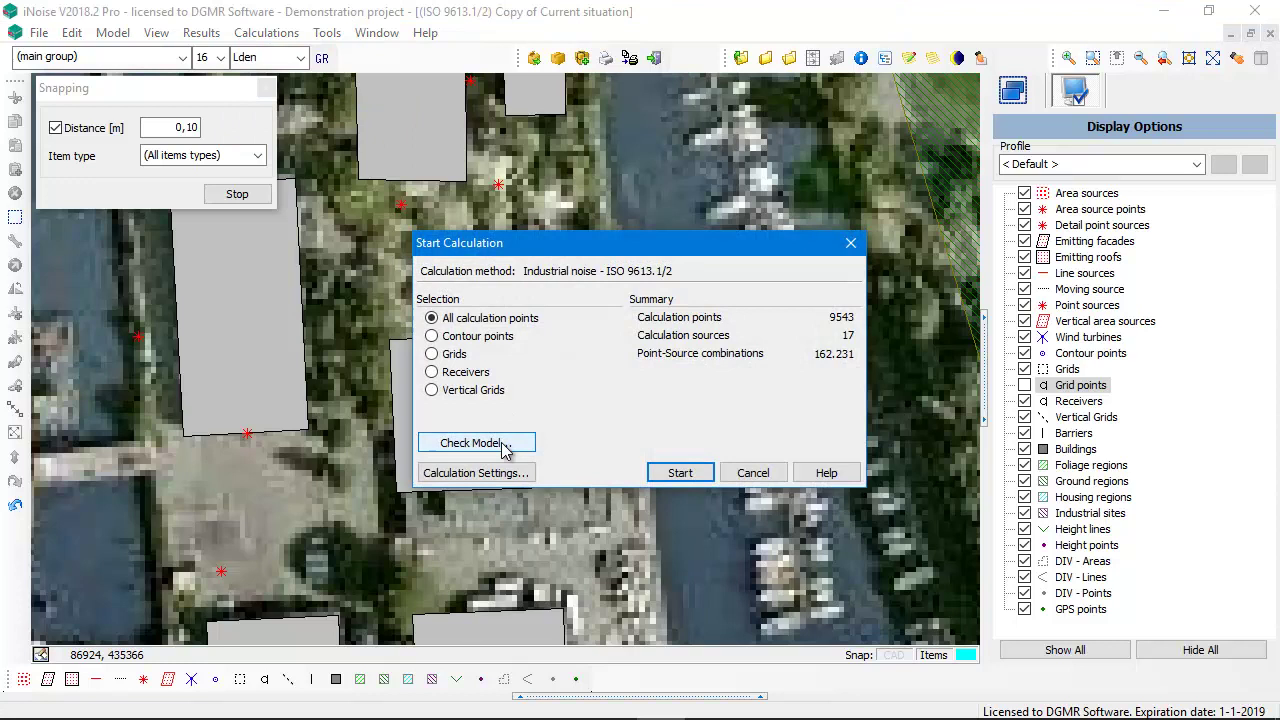
left_click(508, 472)
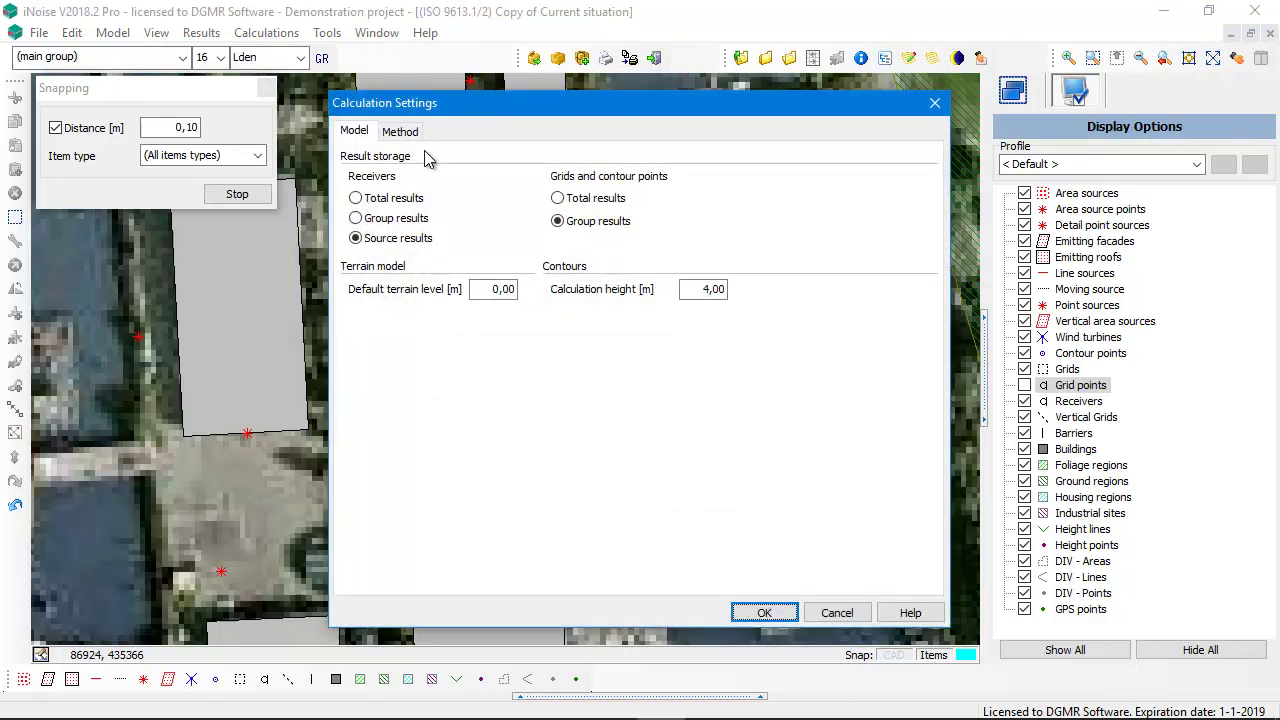
left_click(782, 613)
left_click(684, 474)
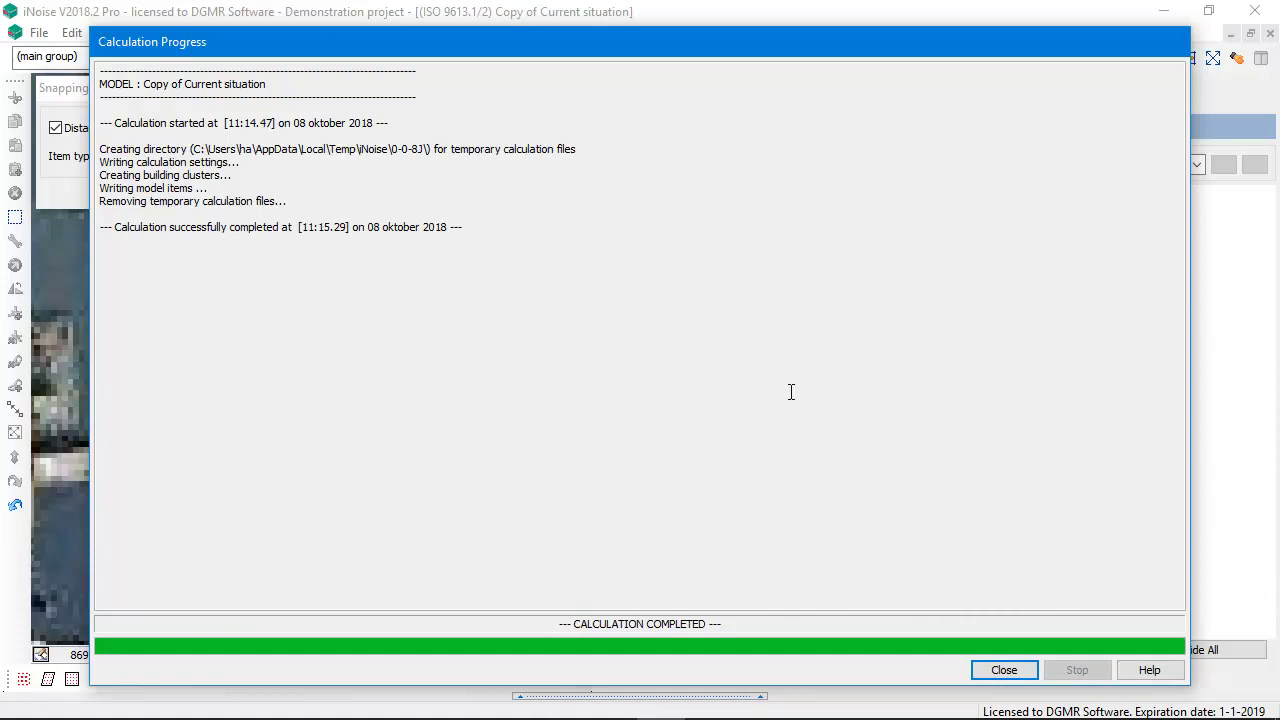
Show the Lden noise contours on the map and frame the whole contour area
left_click(1005, 672)
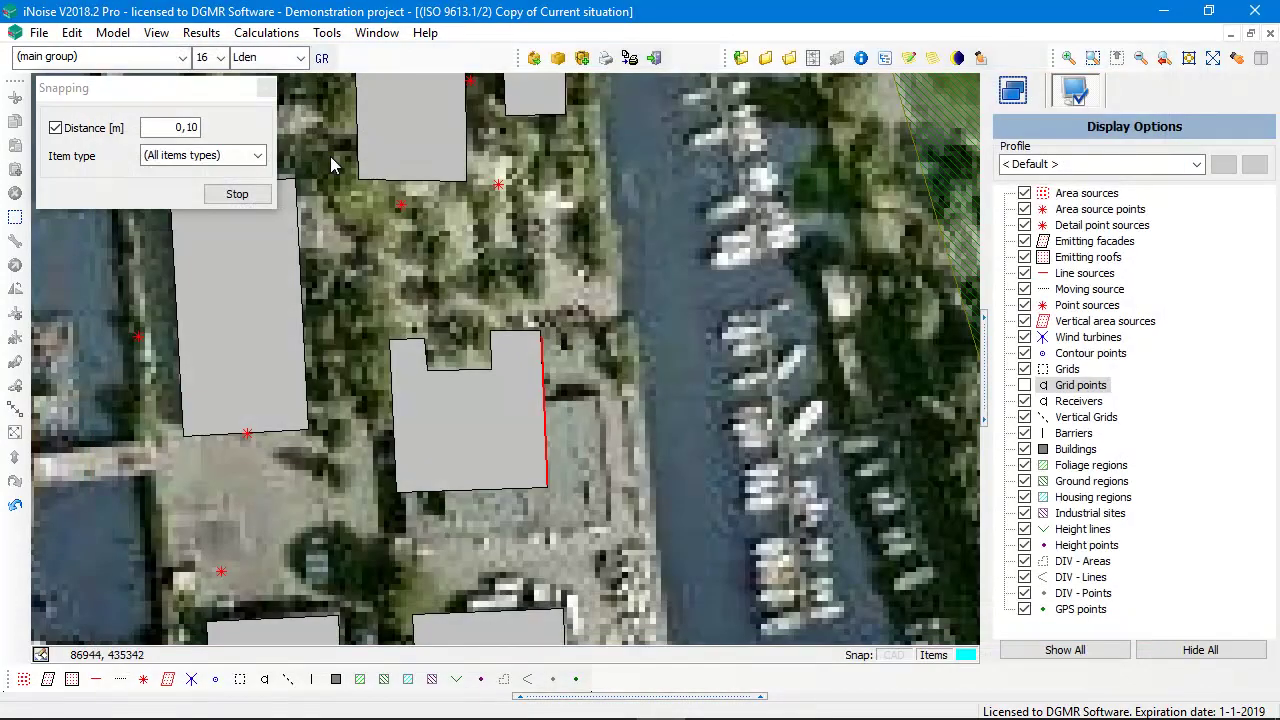
left_click(203, 36)
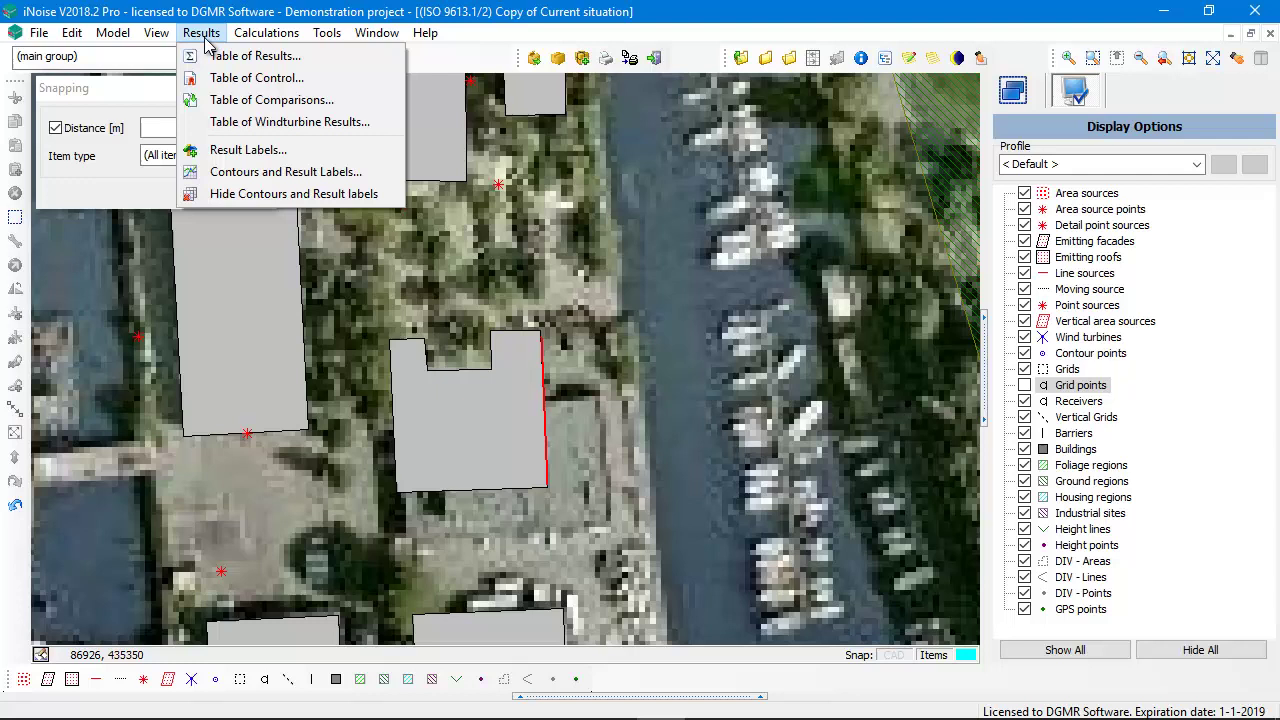
left_click(258, 173)
left_click(755, 573)
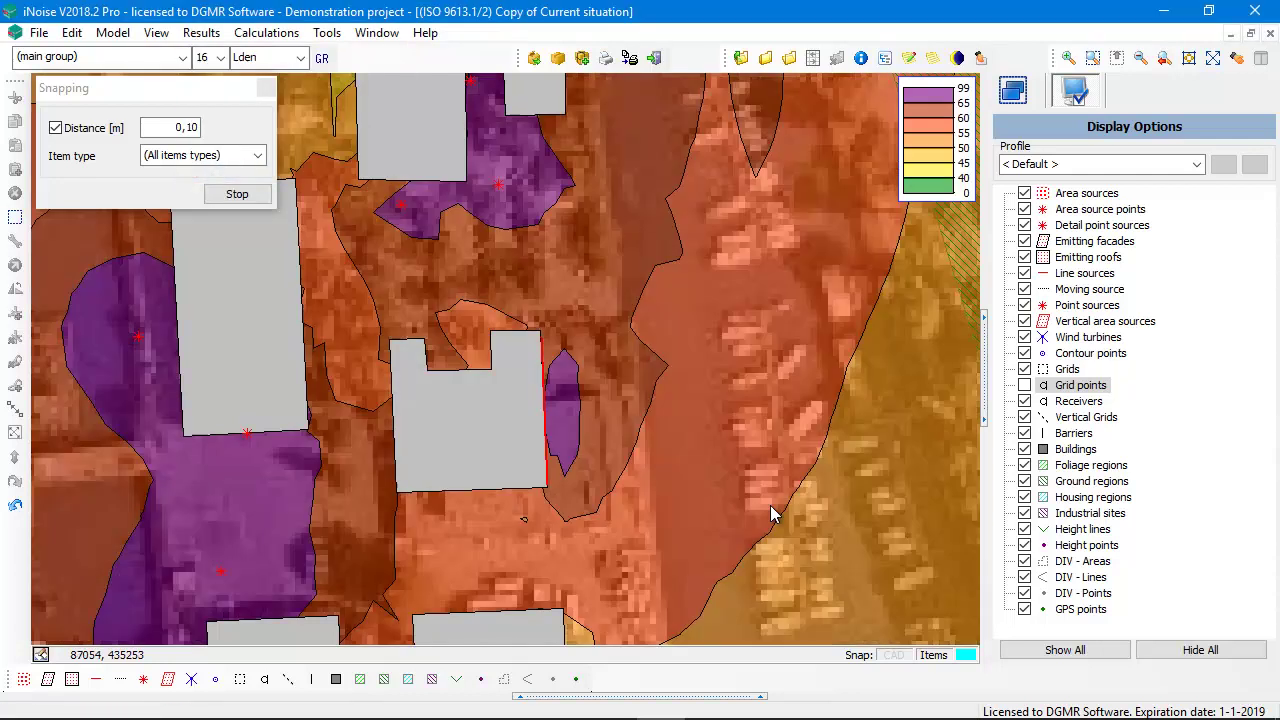
scroll(771, 514, "down", 2)
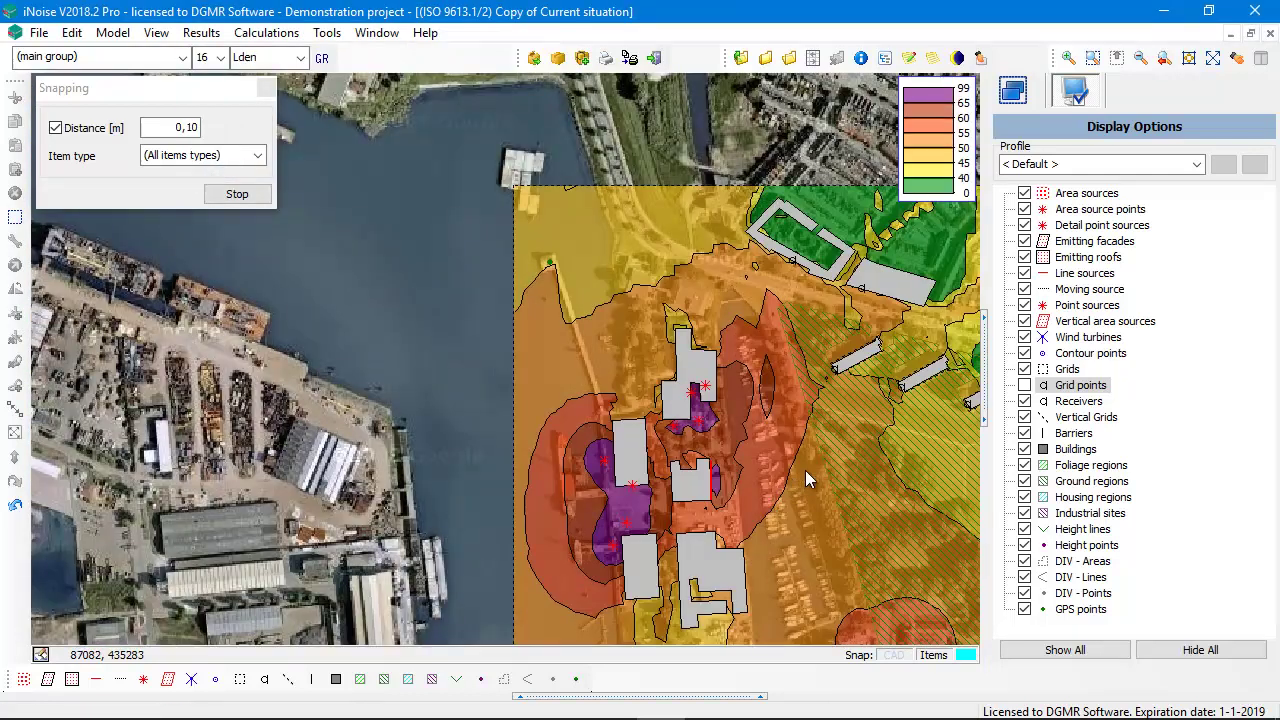
left_click(265, 88)
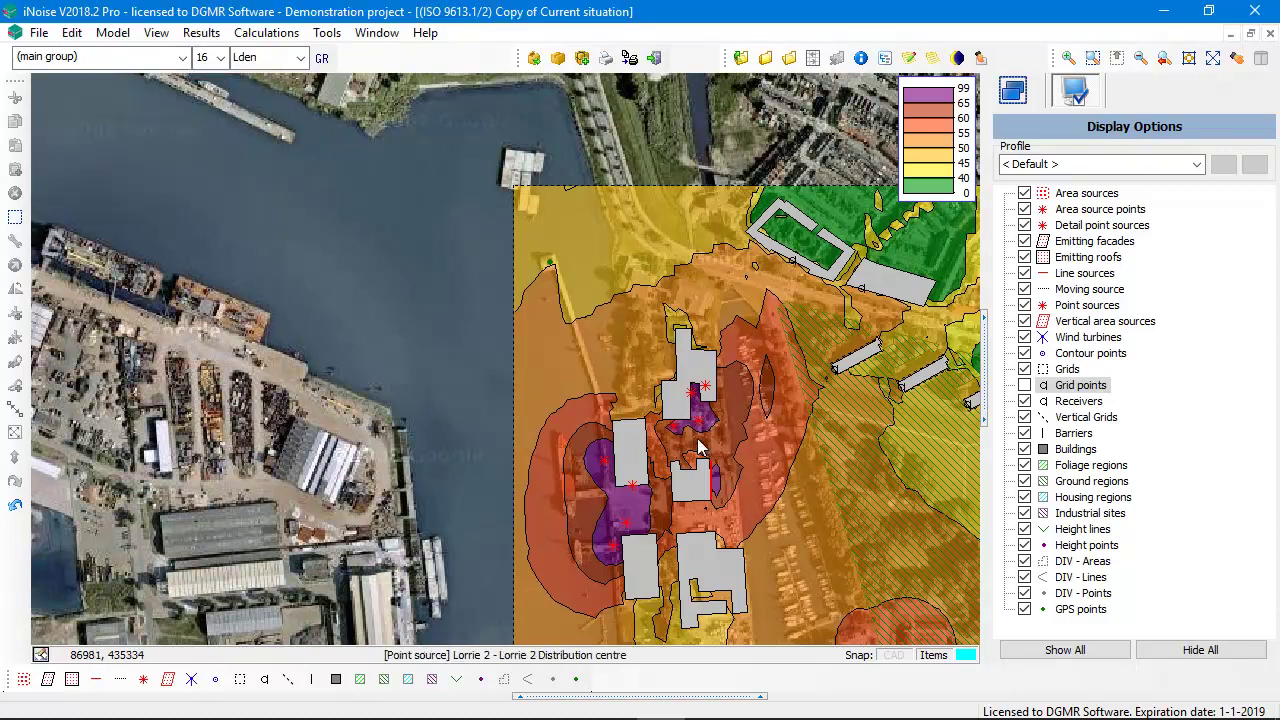
left_click_drag(741, 470, 568, 408)
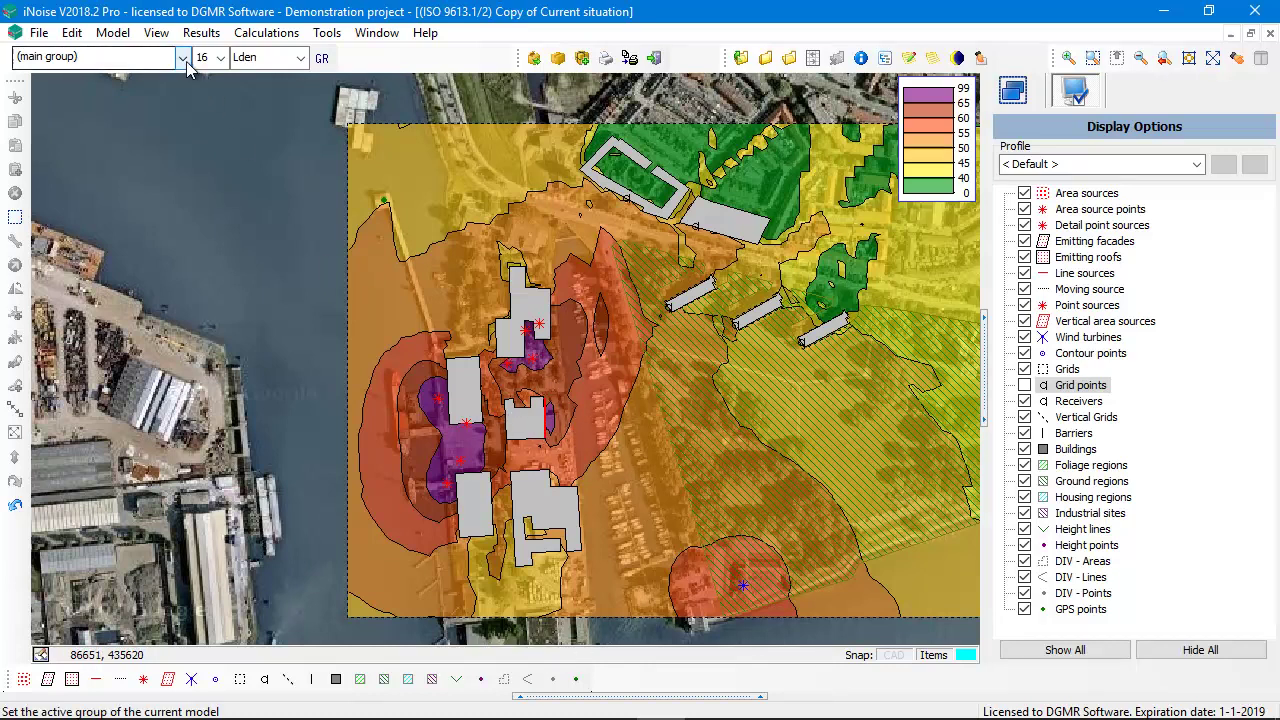
Make Furniture the active group for the contours and open the 3D View
left_click(112, 64)
left_click(110, 114)
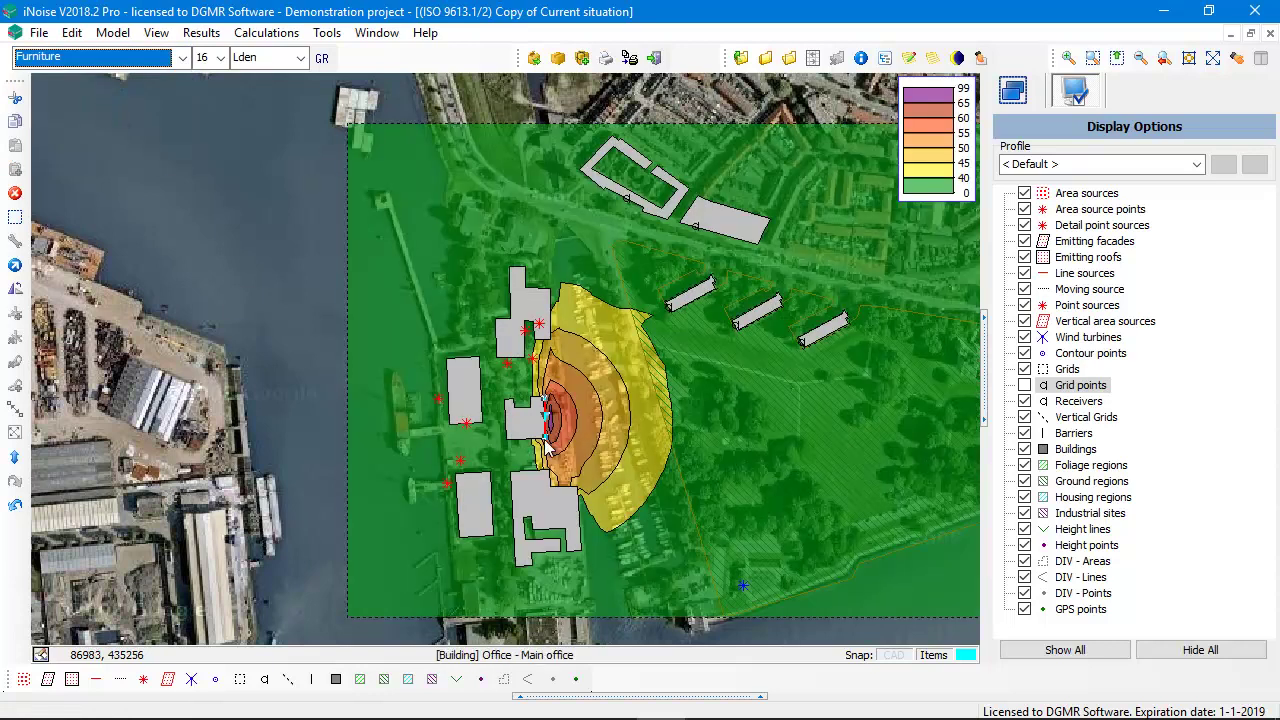
left_click(732, 445)
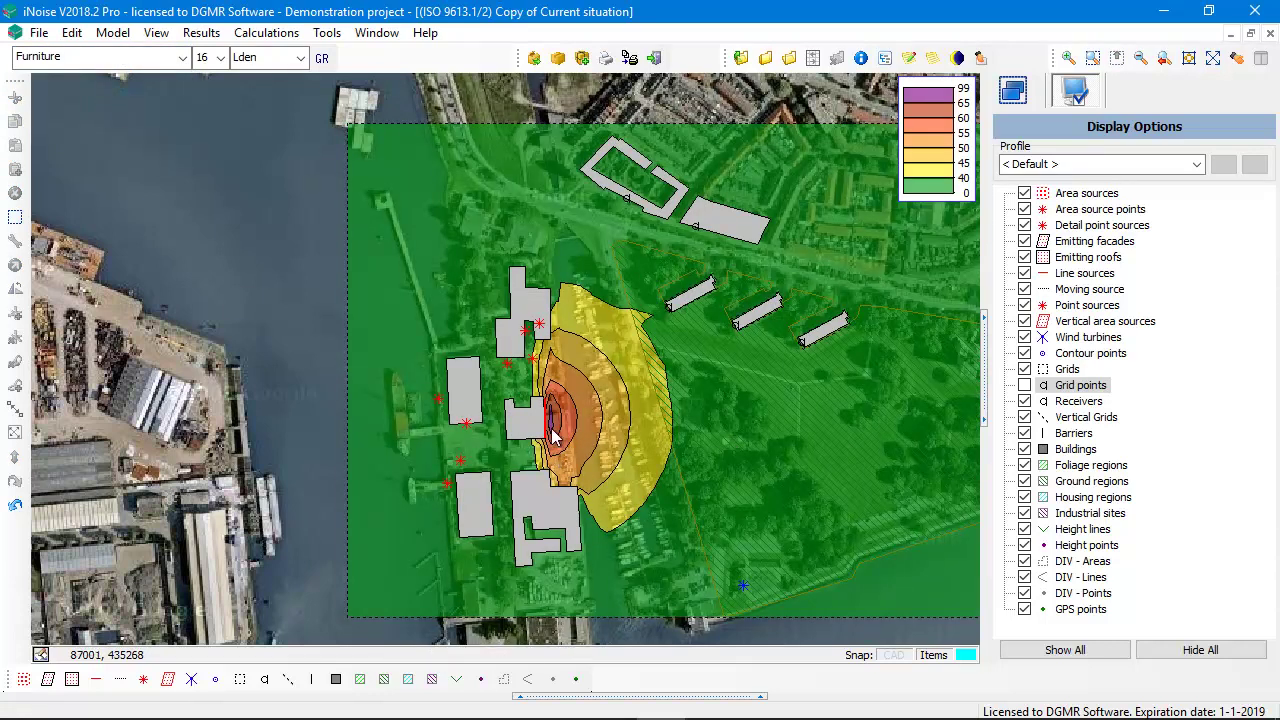
left_click(158, 33)
left_click(190, 100)
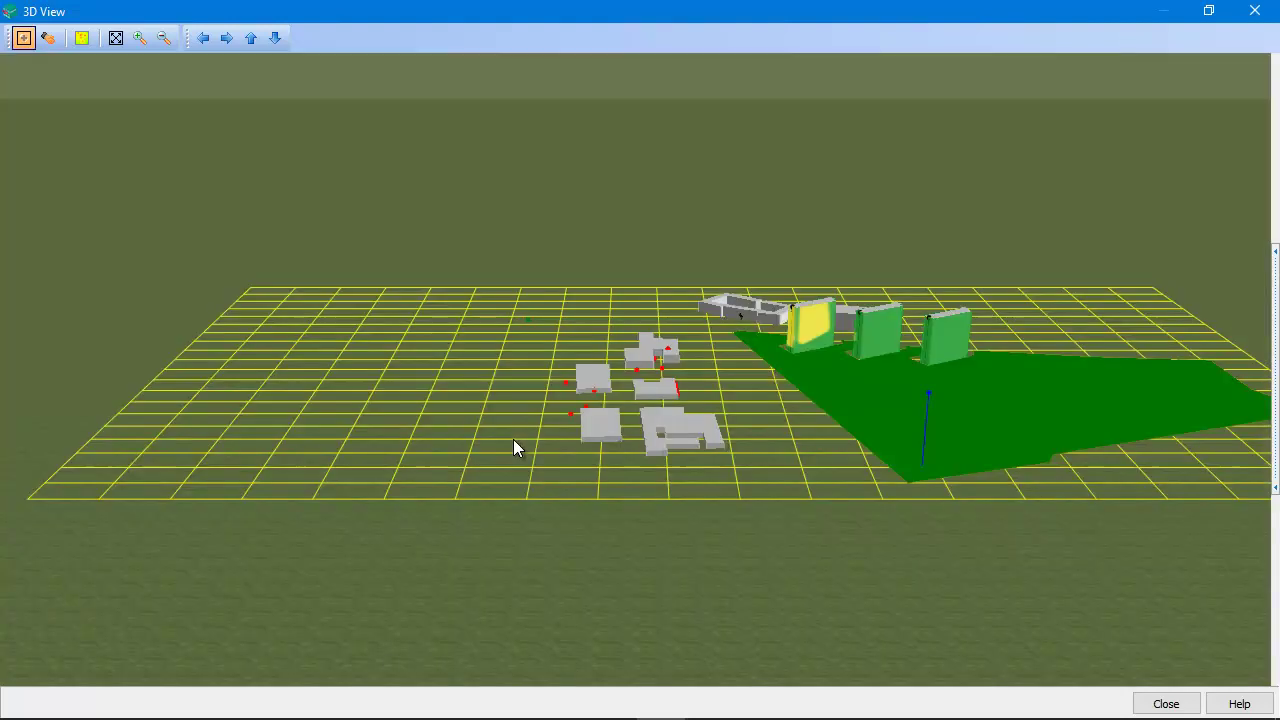
Turn on horizontal Furniture contours on the ground and rotate the 3D view toward the building
scroll(614, 414, "up", 3)
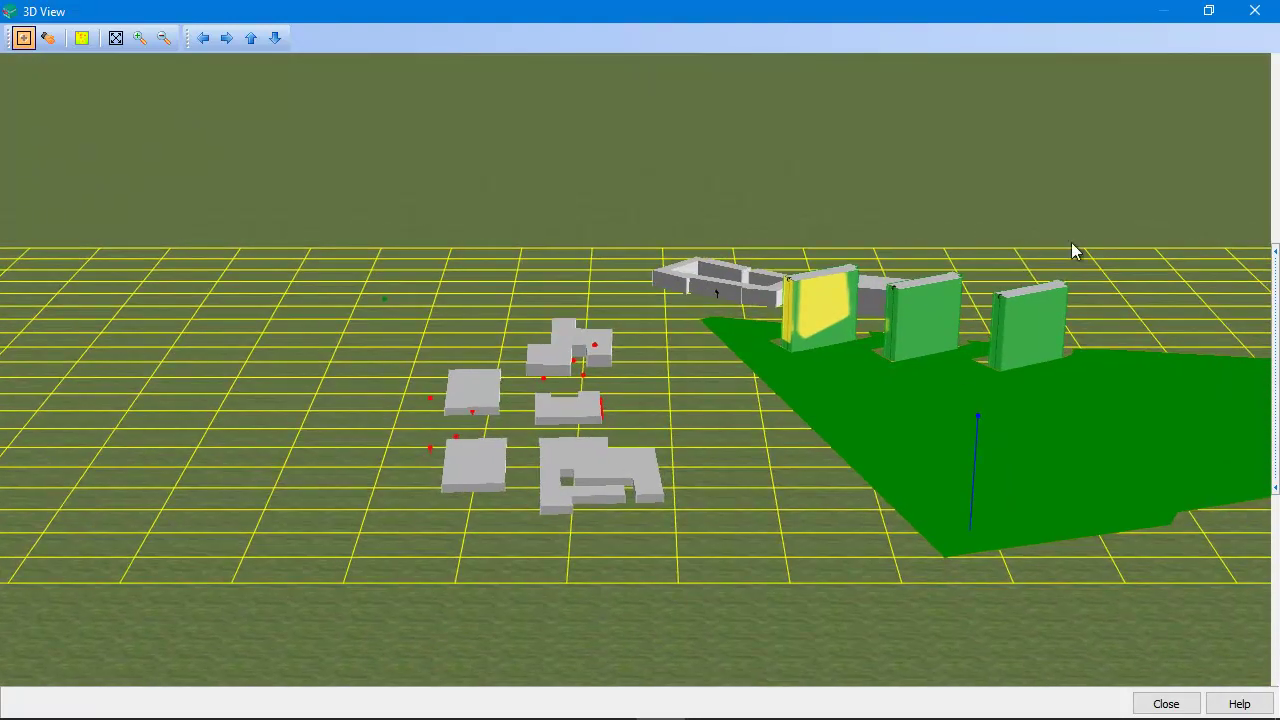
left_click(1276, 346)
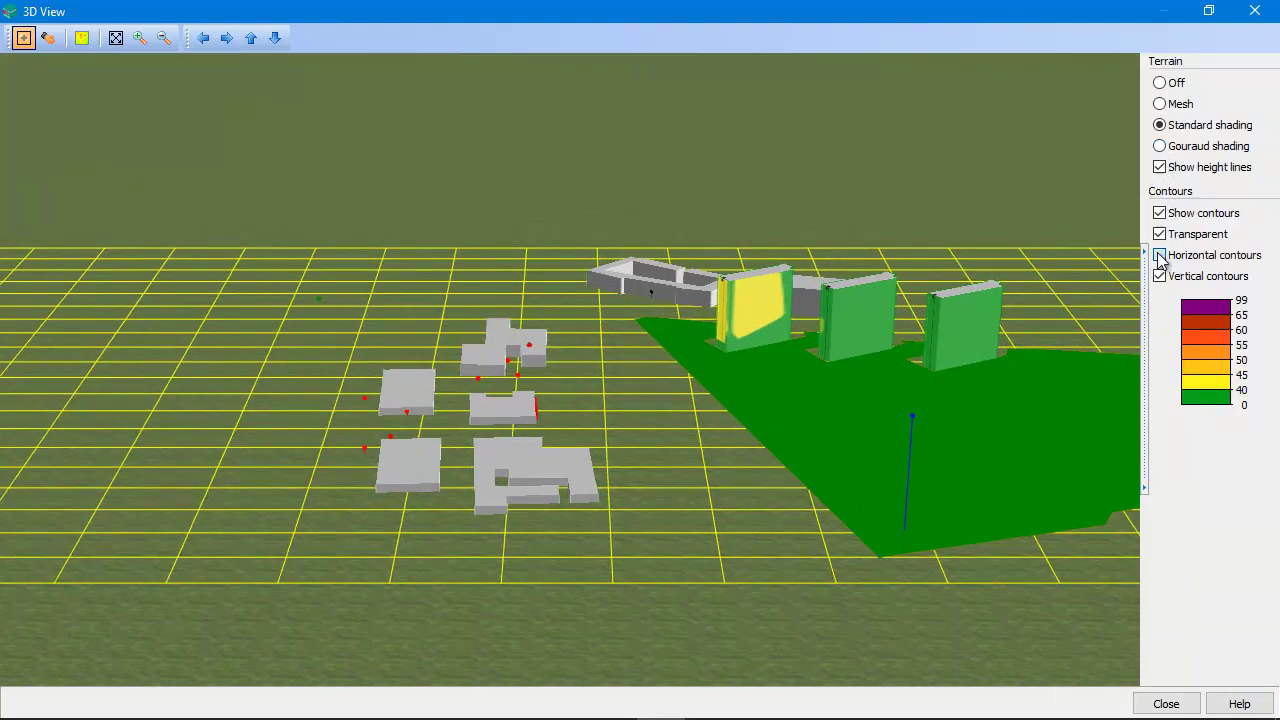
left_click(1160, 256)
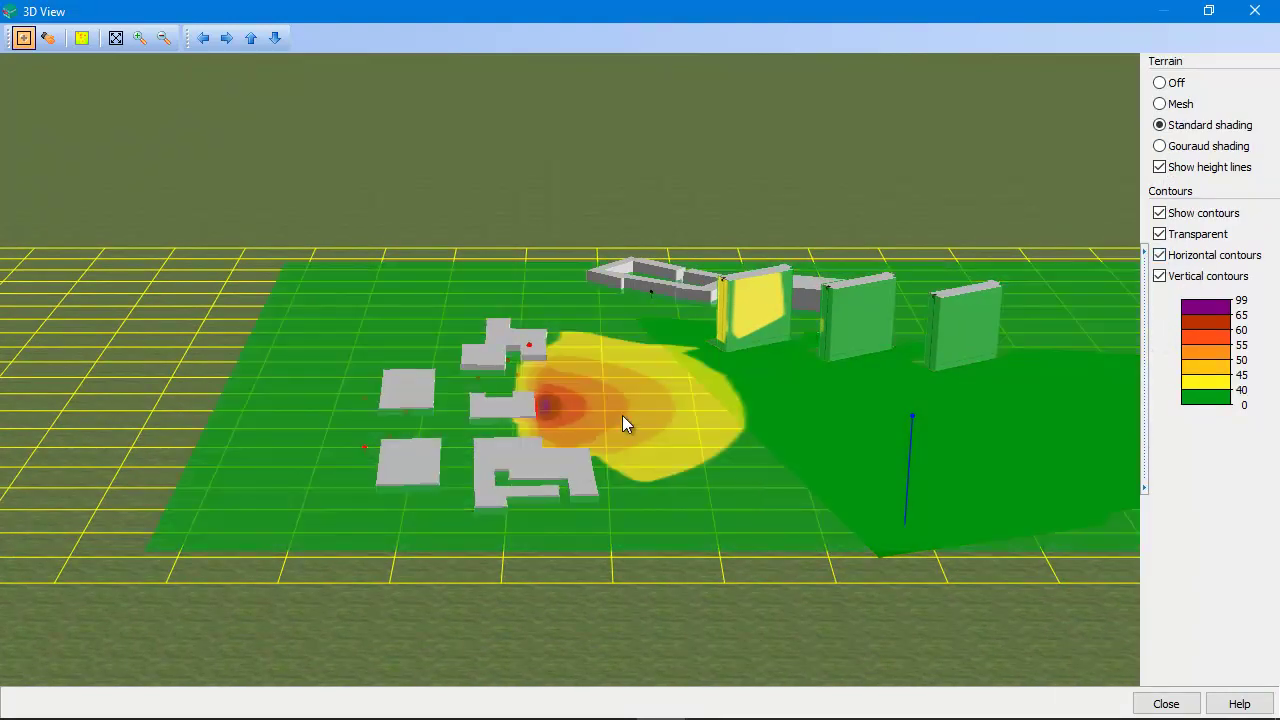
mouse_move(622, 415)
left_mouse_down()
mouse_move(557, 445)
mouse_move(494, 443)
mouse_move(420, 414)
mouse_move(436, 445)
left_mouse_up()
Zoom in on the emitting office facade's 99 dB vertical contours, then back out slightly
scroll(391, 422, "up", 10)
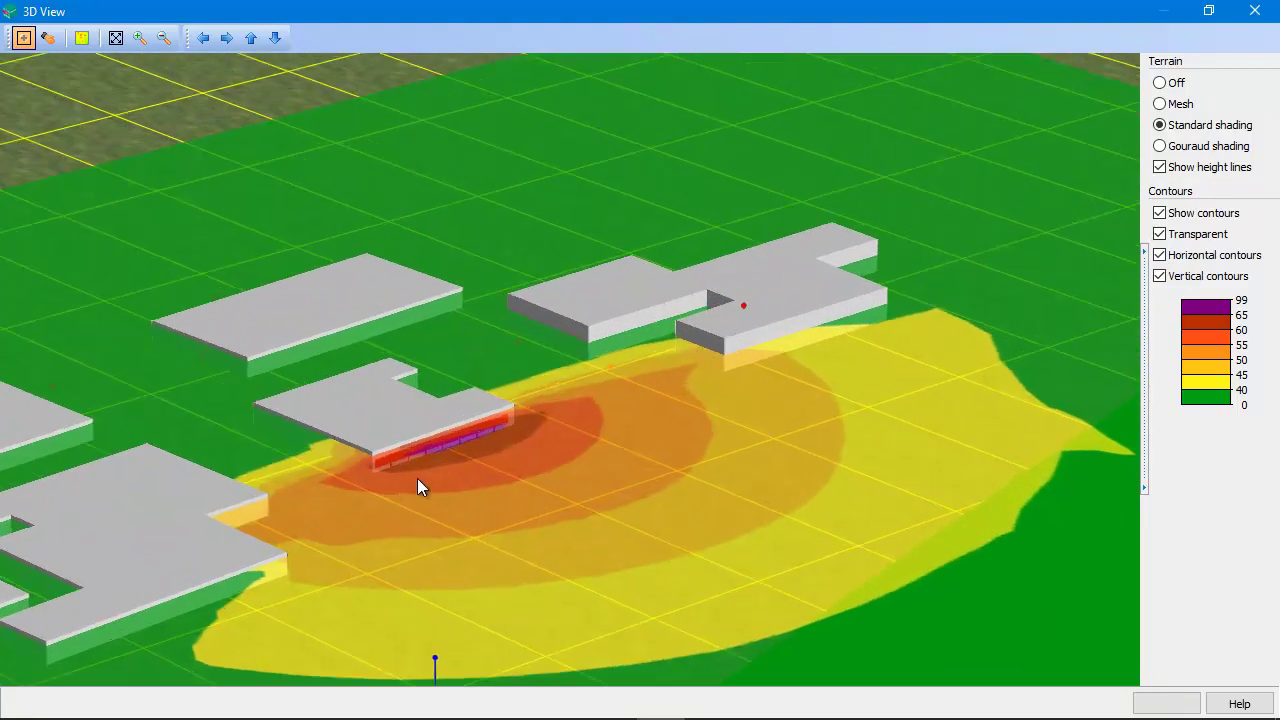
scroll(579, 447, "up", 6)
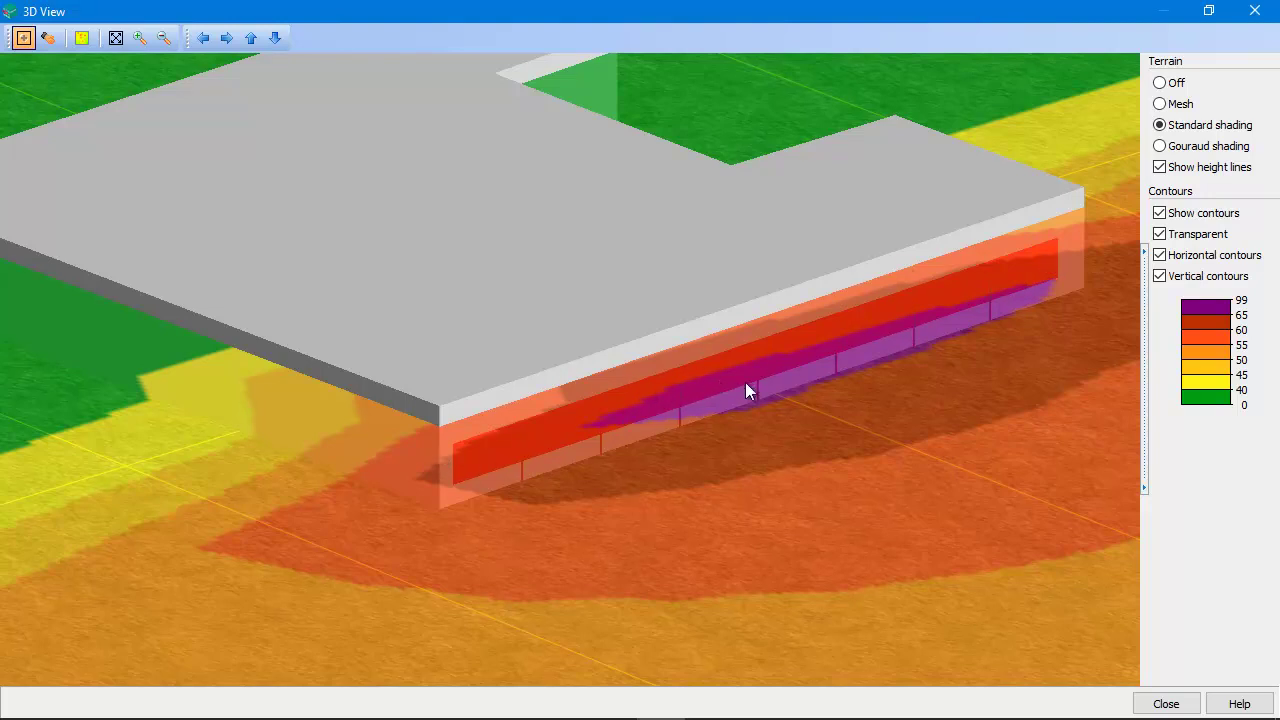
scroll(748, 372, "down", 3)
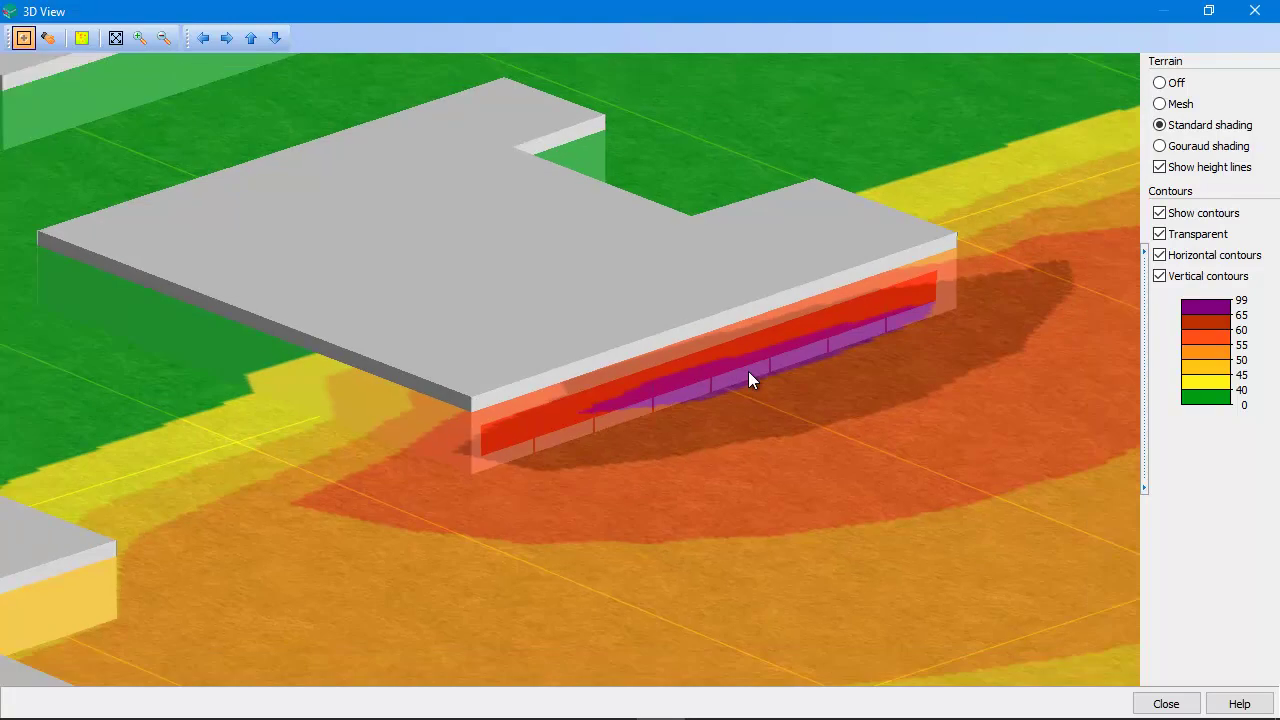